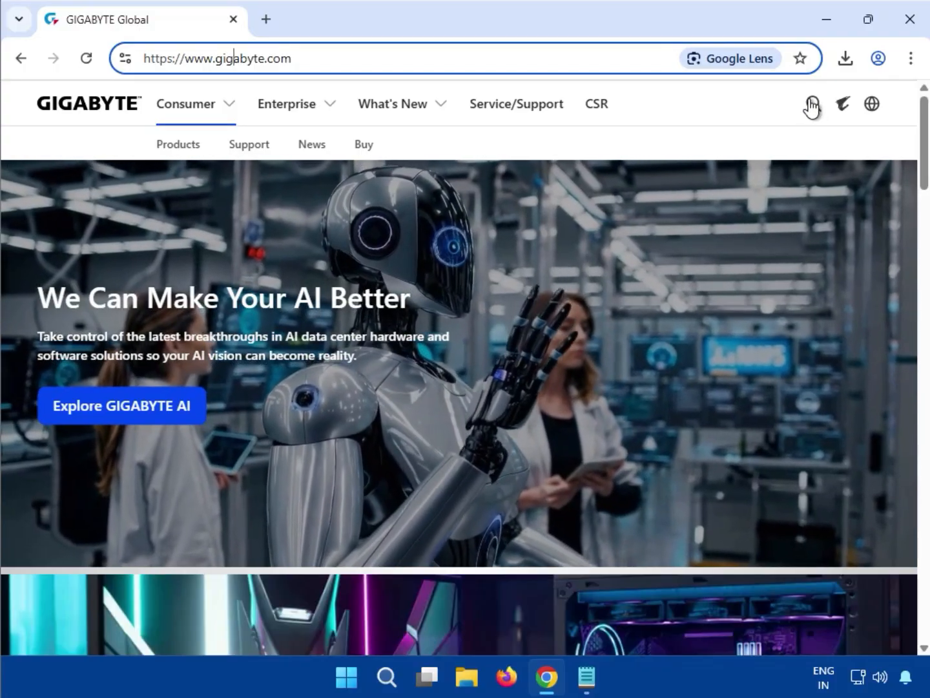
- Search the GIGABYTE site for "B860 EAGLE WIFI6E" and limit the results to products
left_click(812, 104)
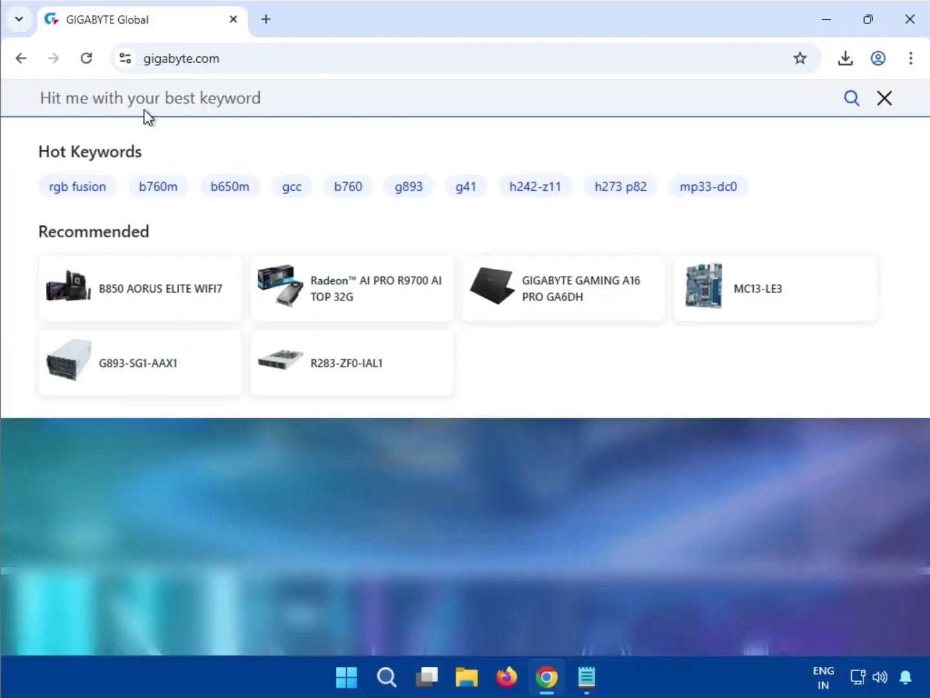
type("B860 EAGLE WIFI6E")
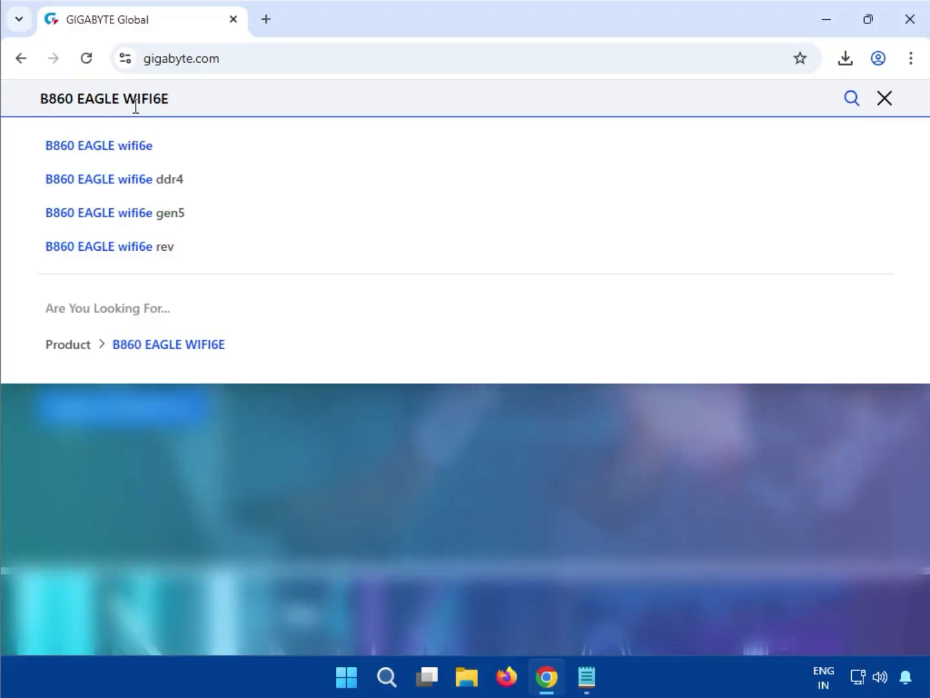
key("Return")
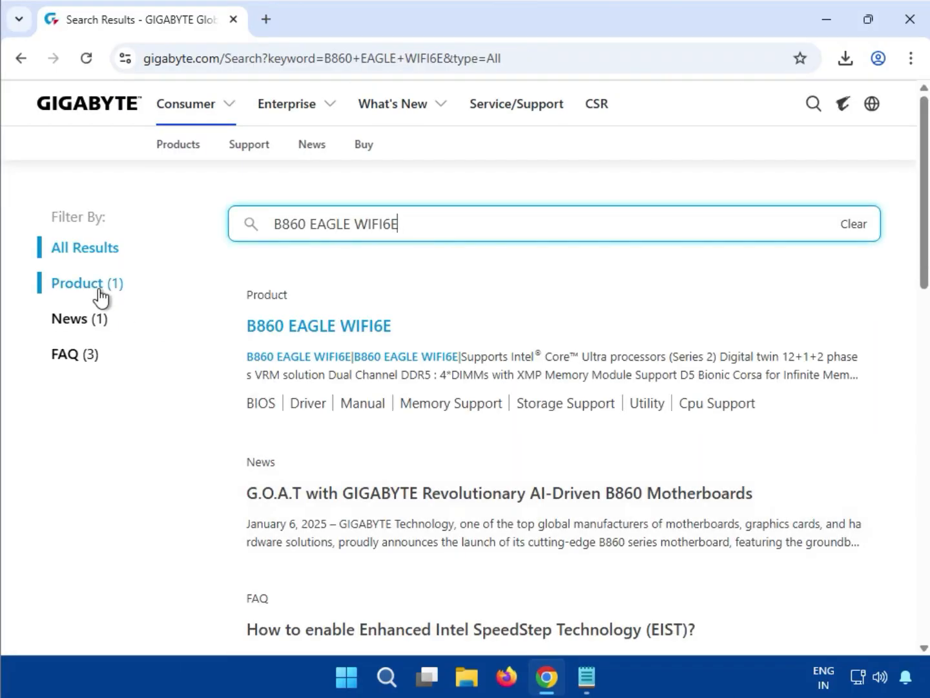
left_click(101, 292)
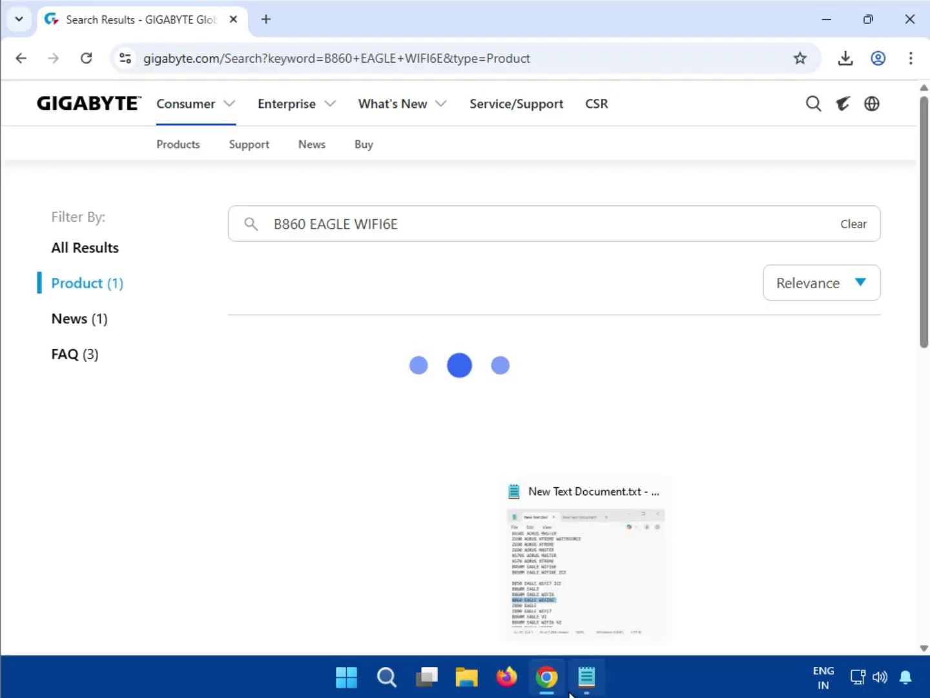
left_click_drag(579, 684, 467, 678)
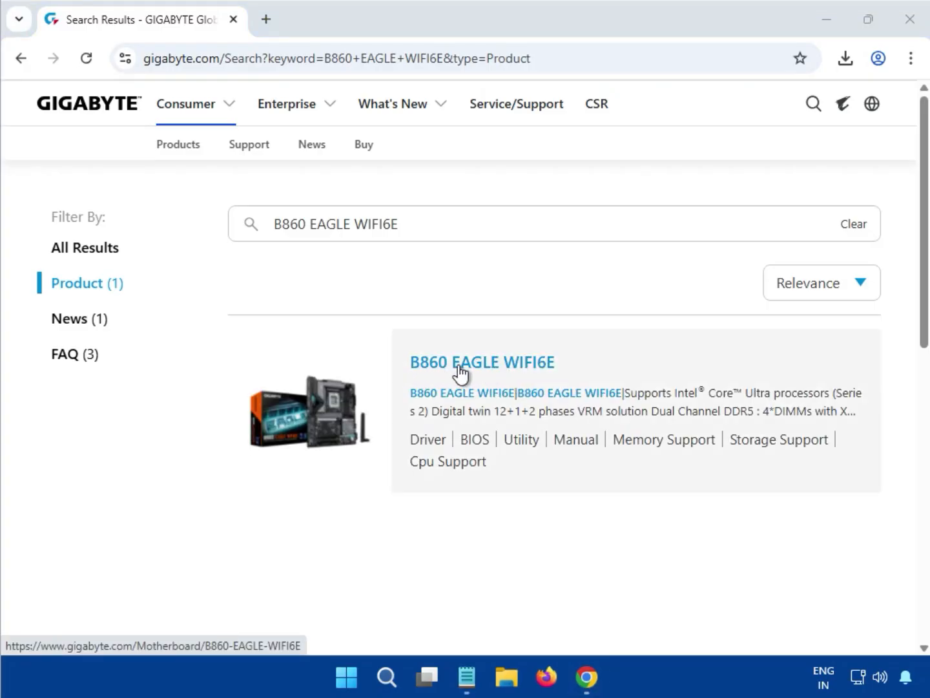
- Open the B860 EAGLE WIFI6E product's support downloads and set the driver OS to Windows 11 64bit
left_click(480, 364)
left_click(482, 364)
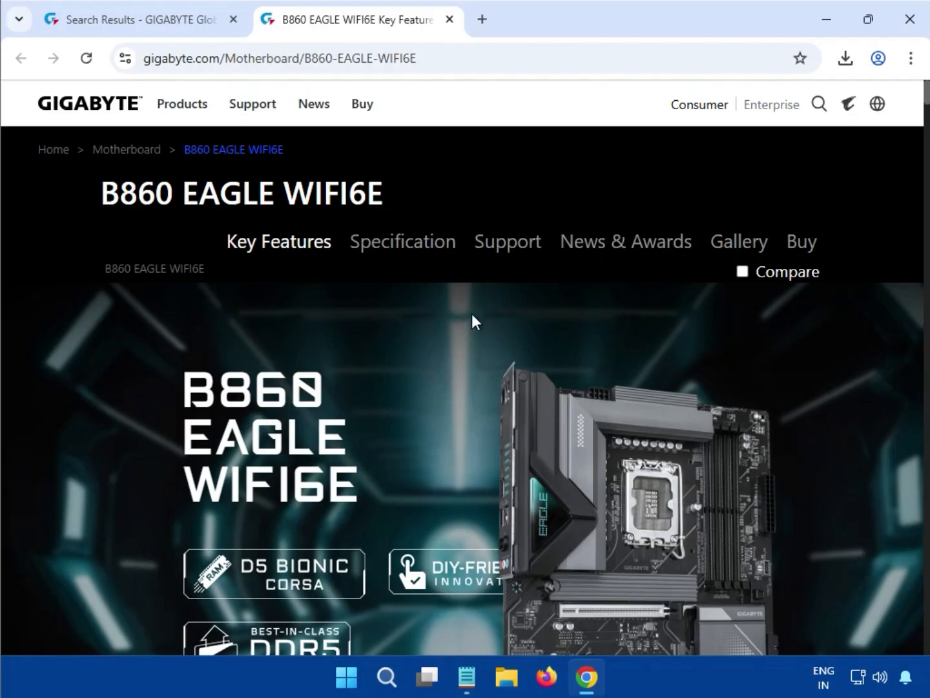
left_click(511, 253)
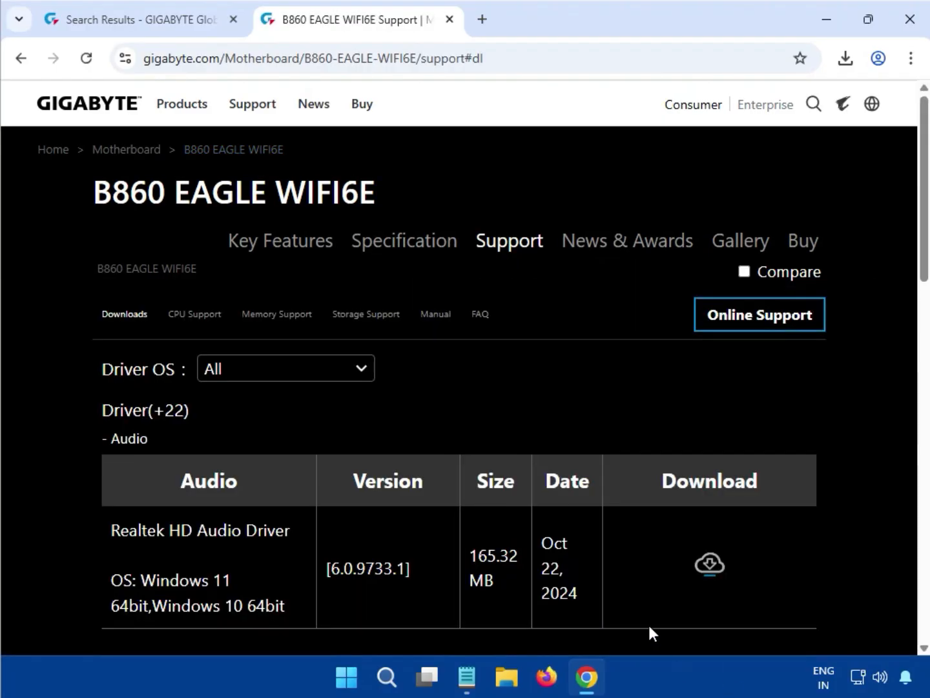
left_click(343, 380)
left_click(315, 397)
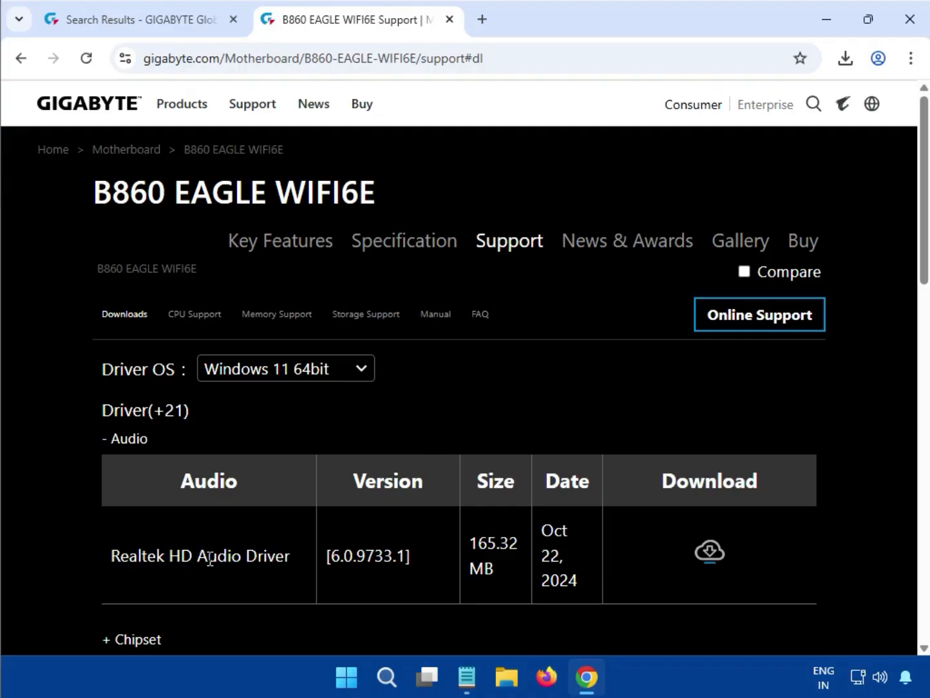
- Download the Realtek HD Audio Driver, version 6.0.9733.1, from the Audio driver section
left_click_drag(149, 437, 115, 441)
left_click(840, 417)
scroll(826, 451, "down", 2)
left_click_drag(171, 351, 96, 347)
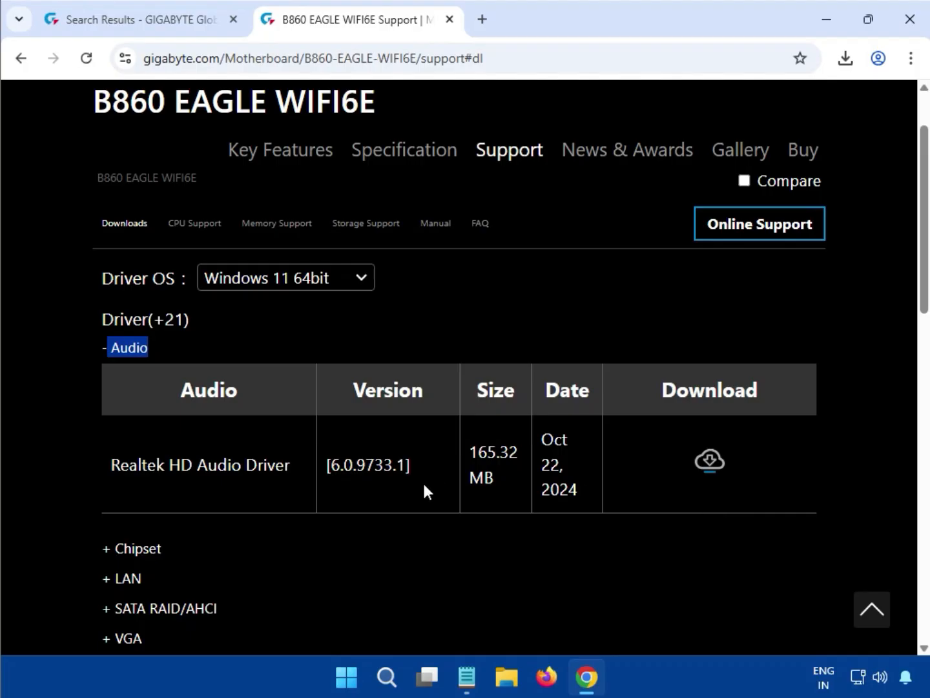
left_click_drag(465, 450, 519, 460)
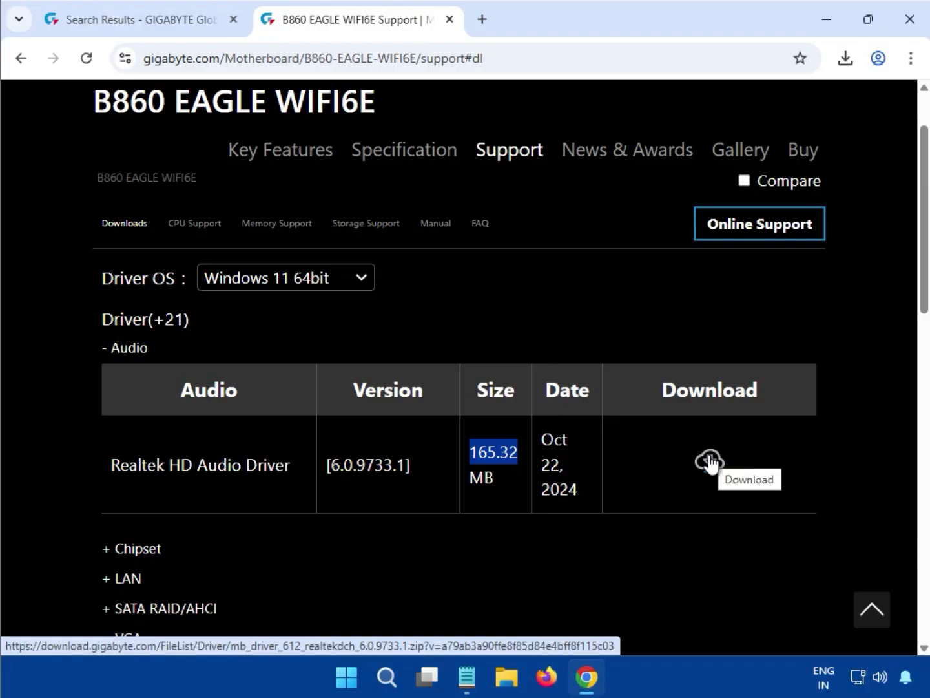
left_click(710, 459)
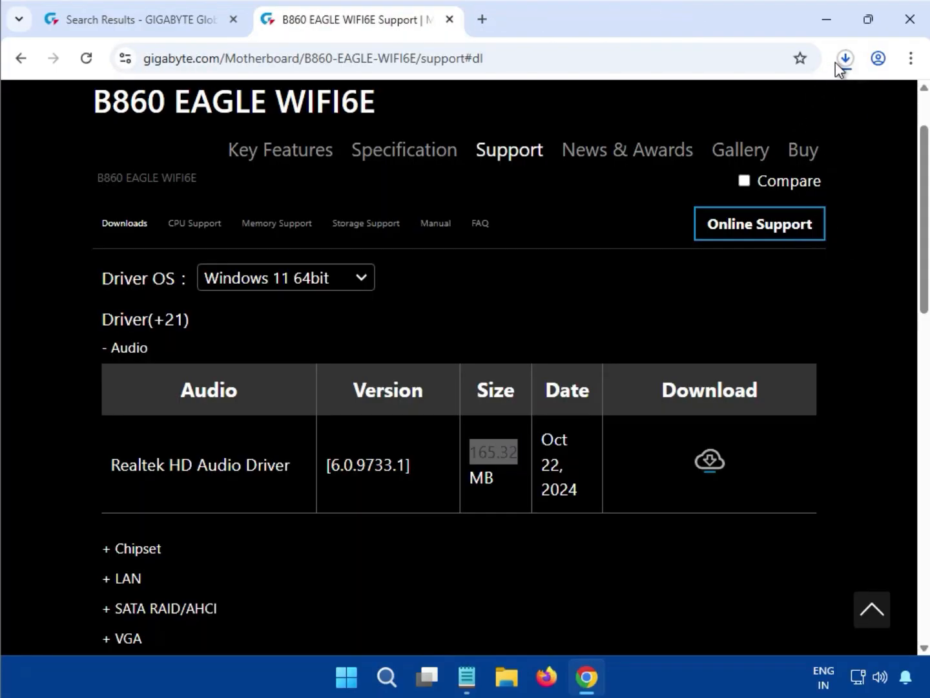
- Run the installer from the previously downloaded mb_driver_612_realtekdch_6.0.9733.1.zip, allow it to make changes, and close the archive
left_click(846, 59)
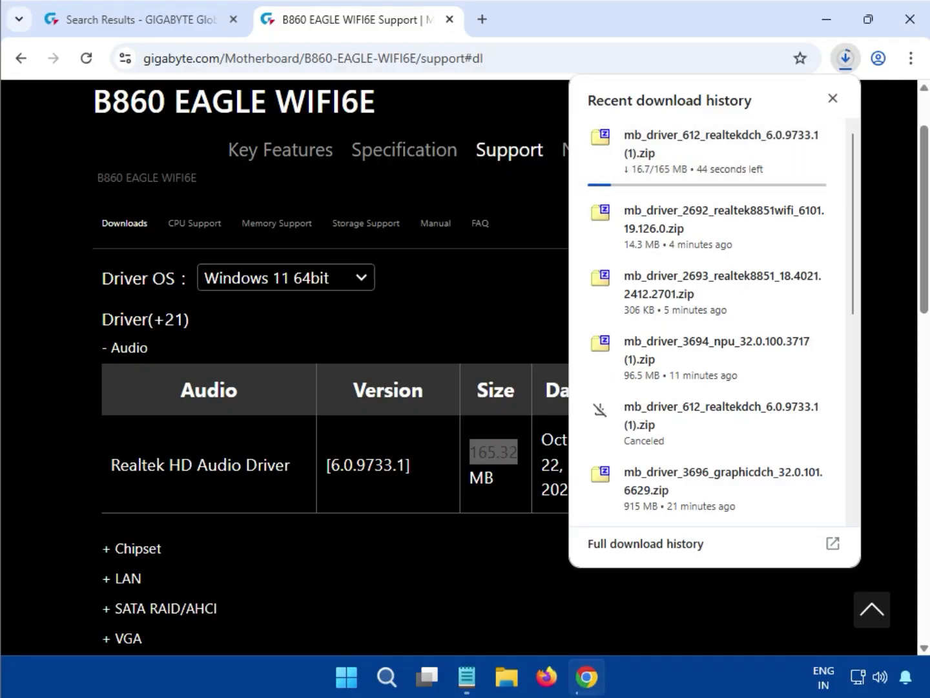
scroll(710, 387, "down", 3)
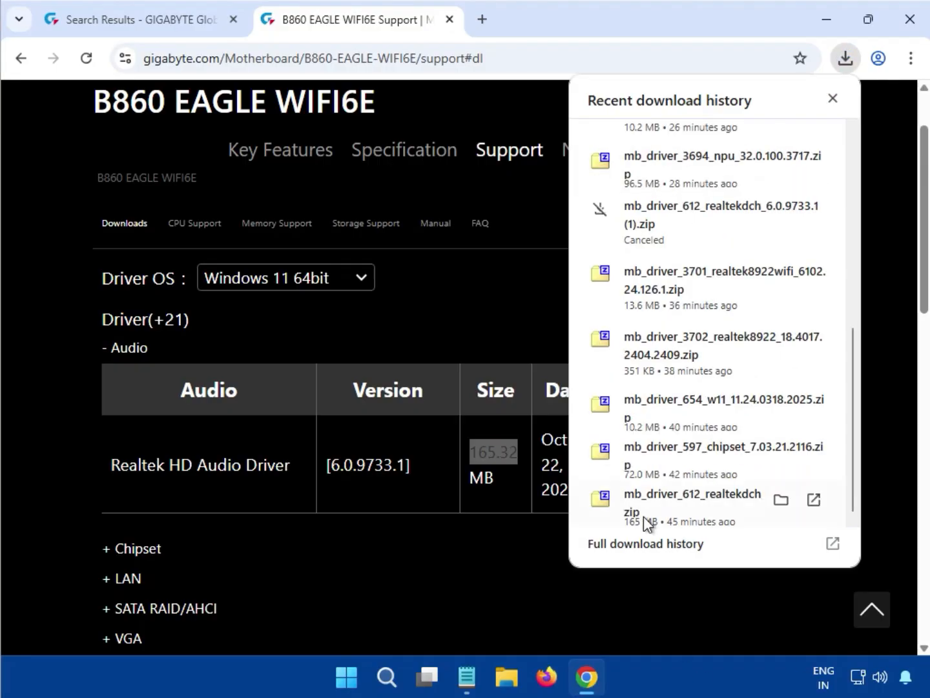
left_click(675, 499)
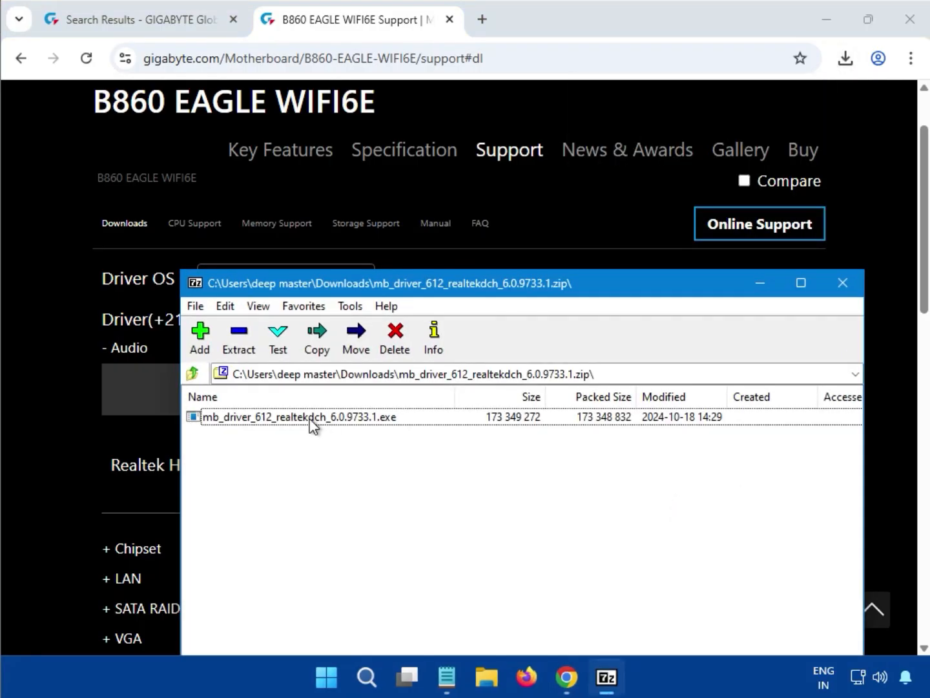
double_click(289, 416)
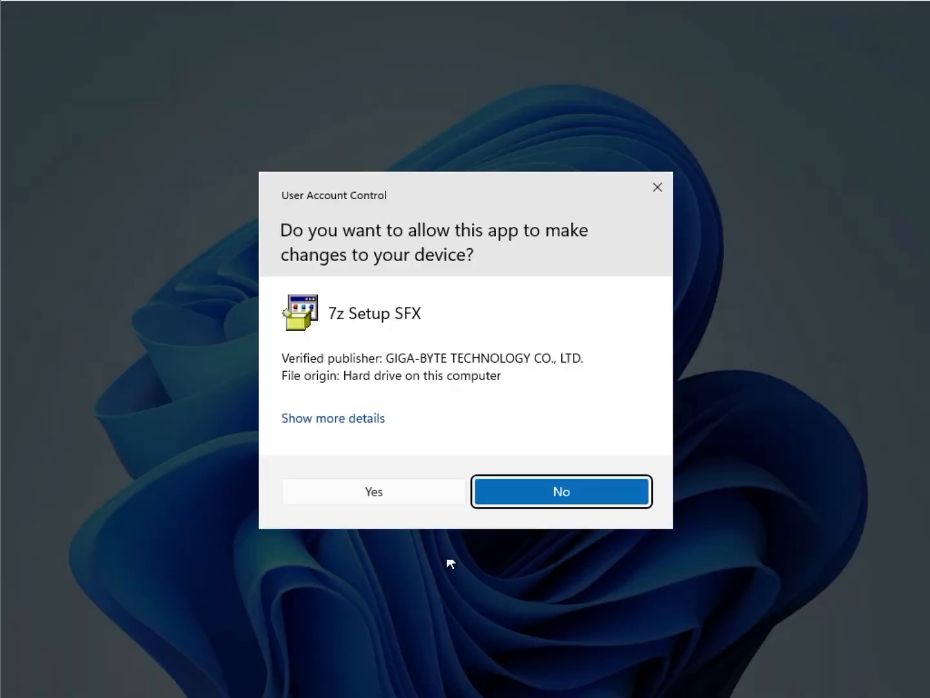
left_click(331, 500)
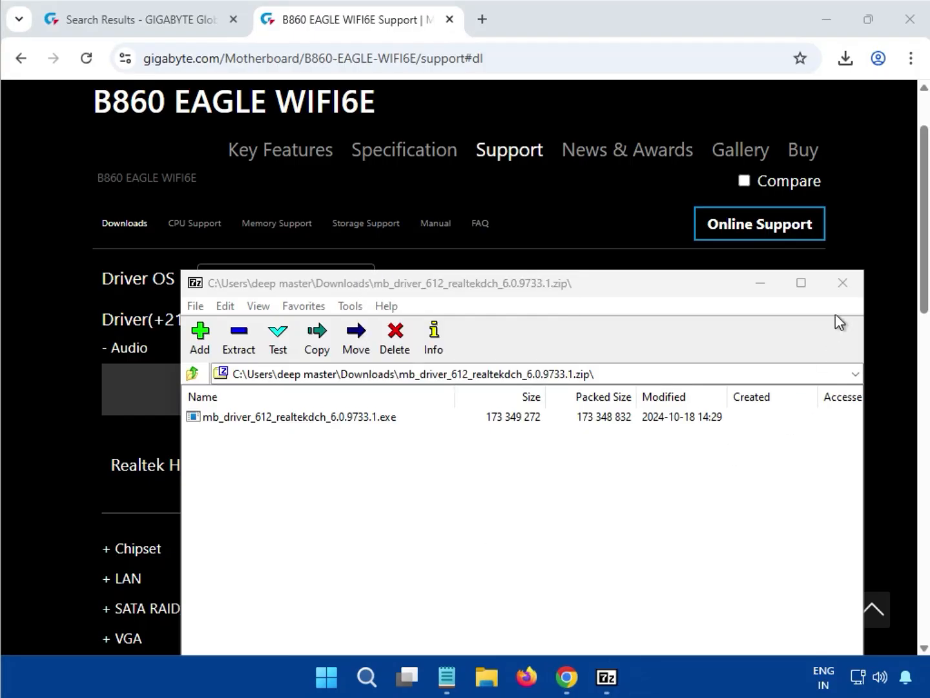
left_click(840, 291)
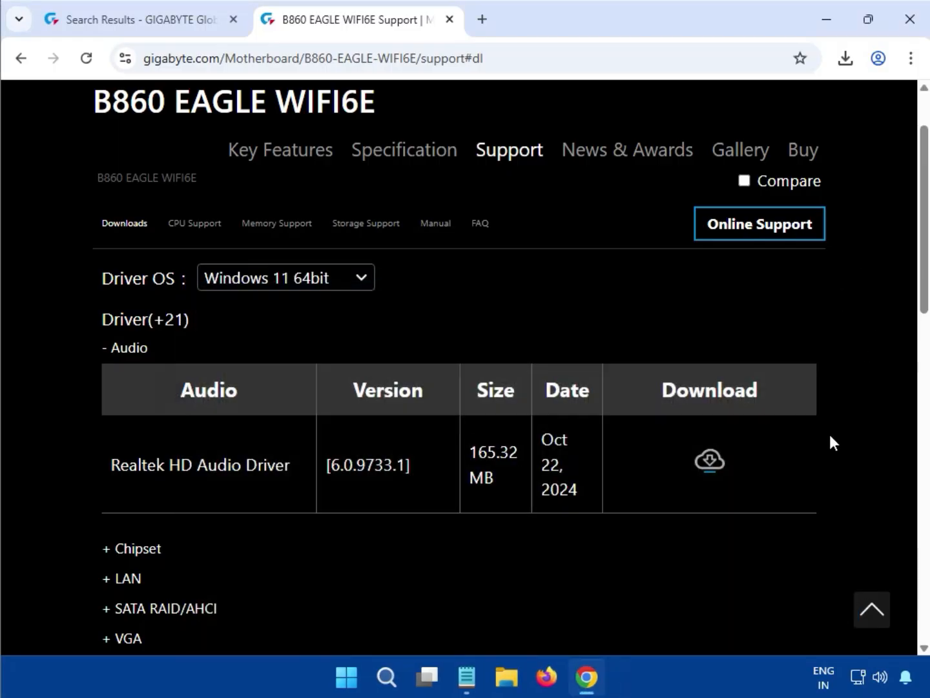
- Expand the Chipset driver section and download the Intel NPU (Neural Processing Unit) Driver, version 32.0.100.3717
scroll(829, 446, "down", 3)
double_click(119, 348)
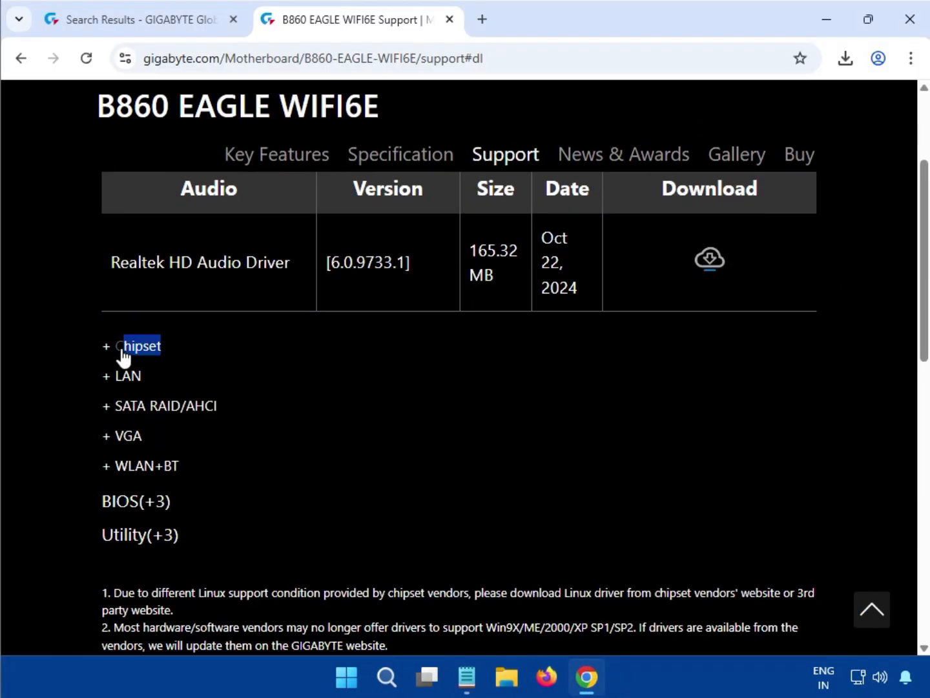
scroll(116, 346, "up", 1)
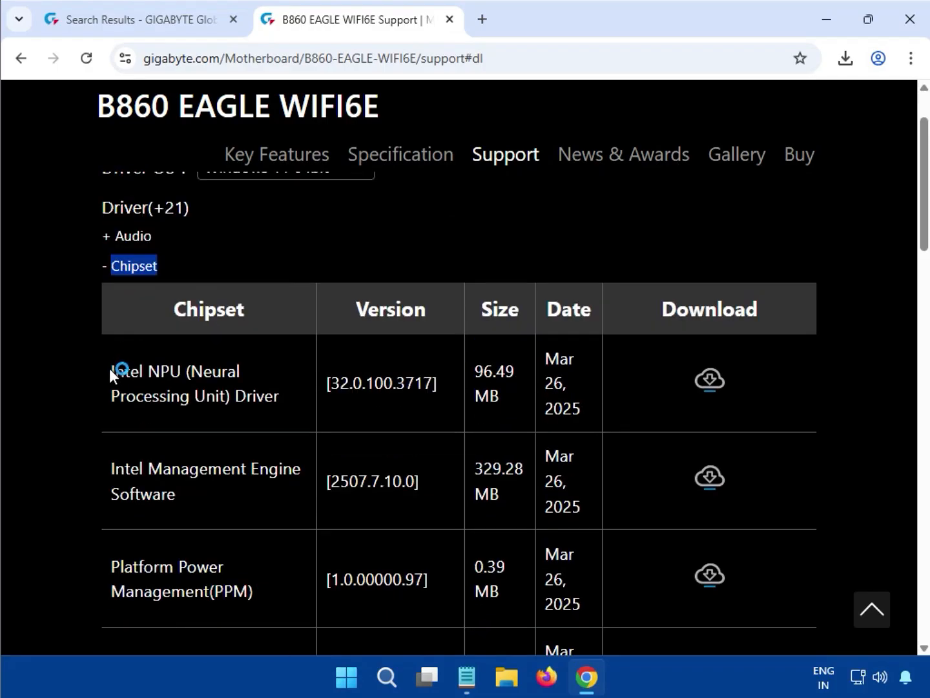
left_click_drag(109, 368, 282, 386)
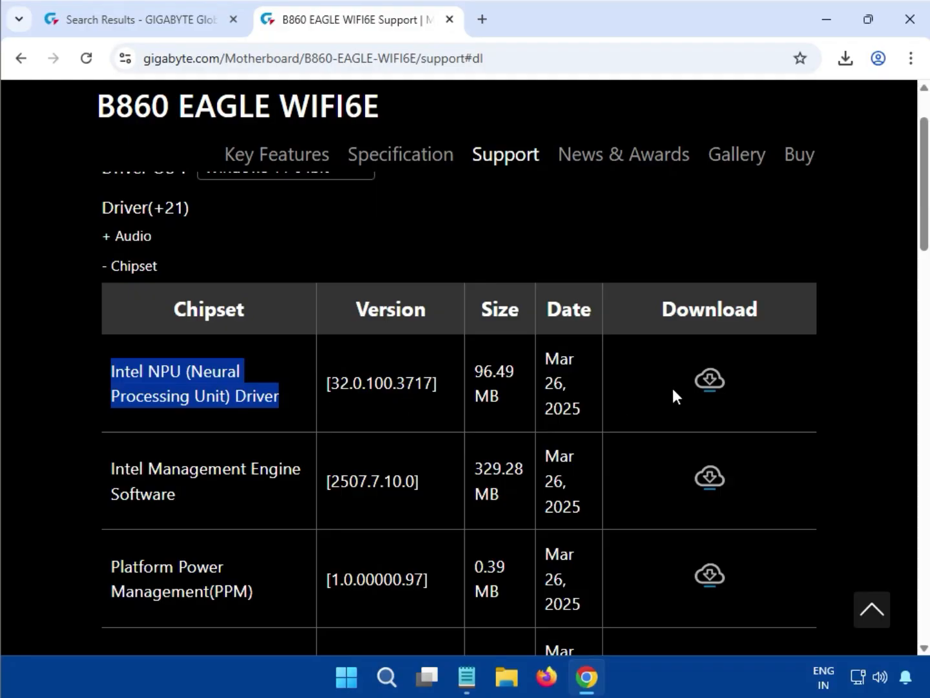
left_click(708, 381)
- Run the installer from the previously downloaded mb_driver_3694_npu_32.0.100.3717 (1).zip, allow it to make changes, and close the archive
mouse_move(631, 177)
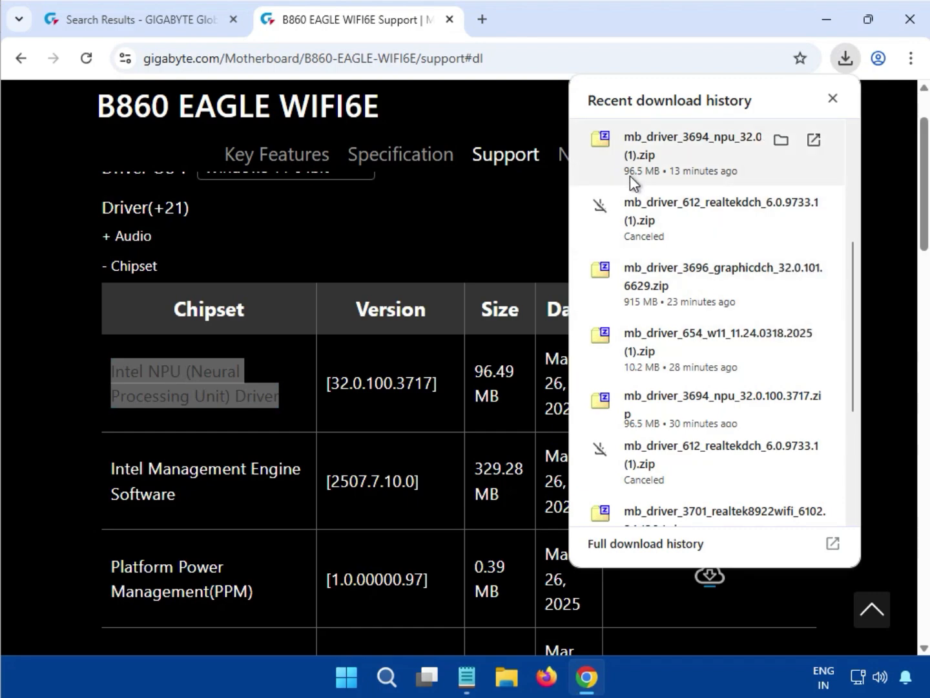
left_click(666, 158)
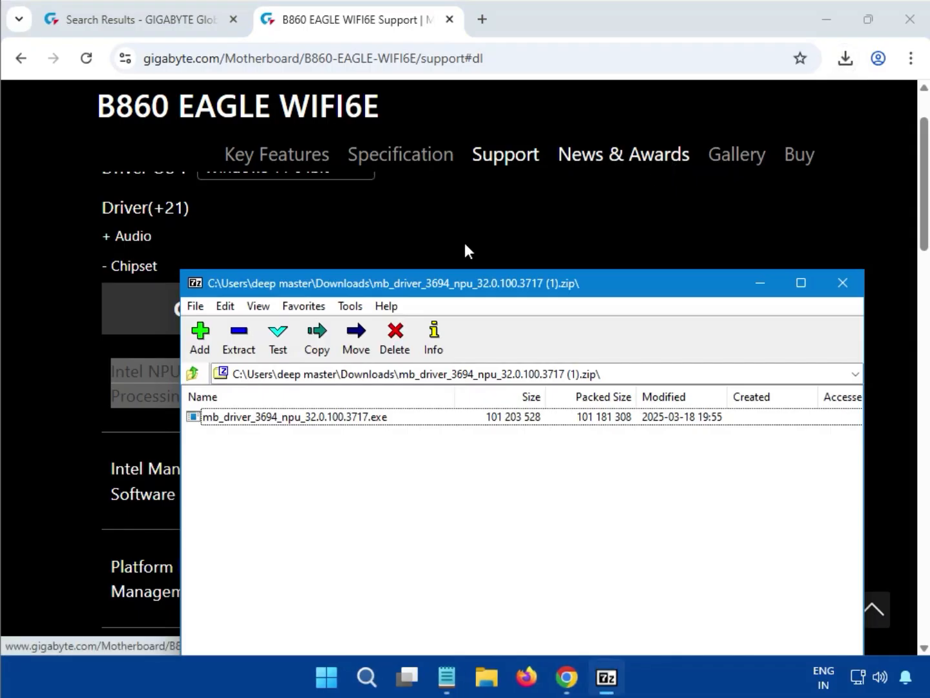
left_click(338, 422)
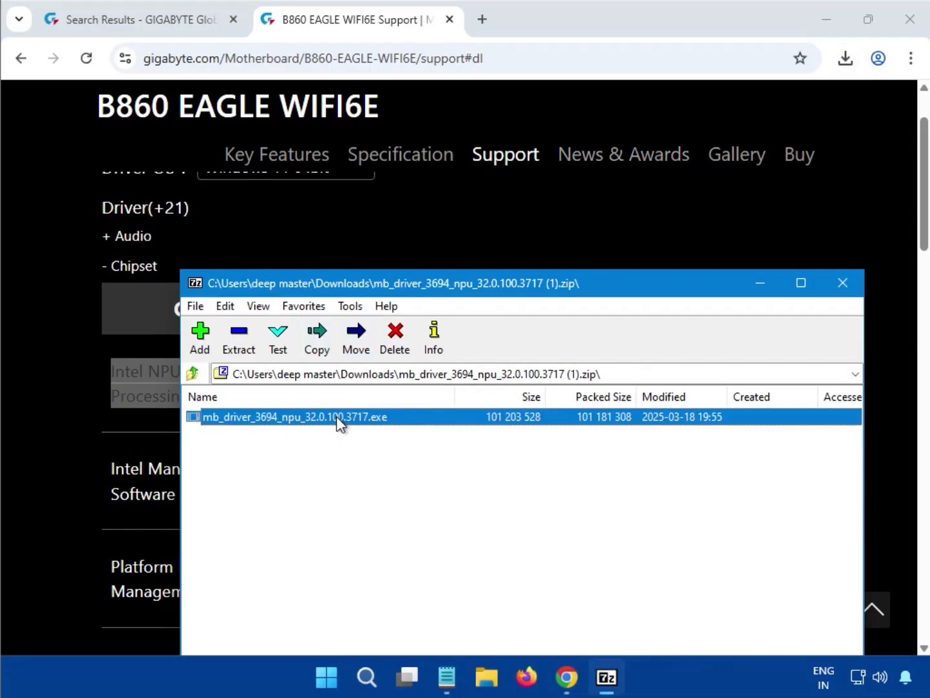
double_click(337, 417)
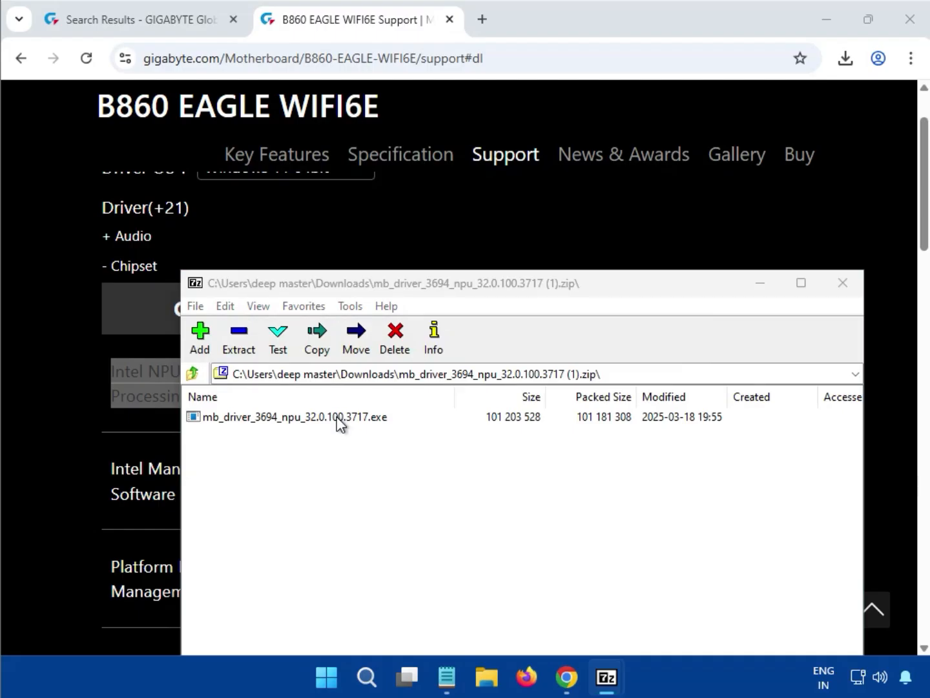
left_click(341, 416)
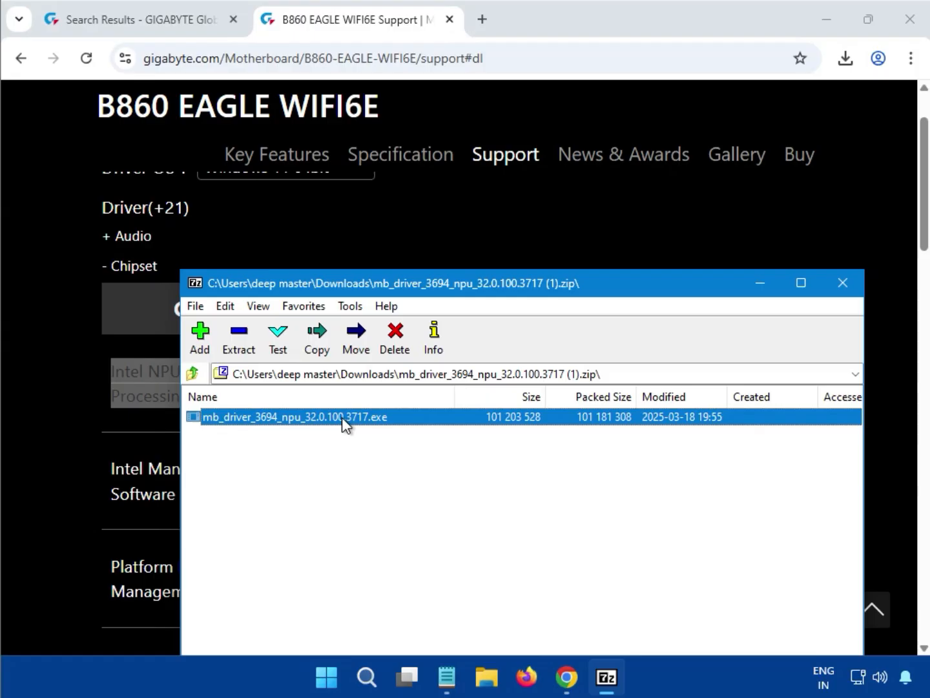
double_click(342, 417)
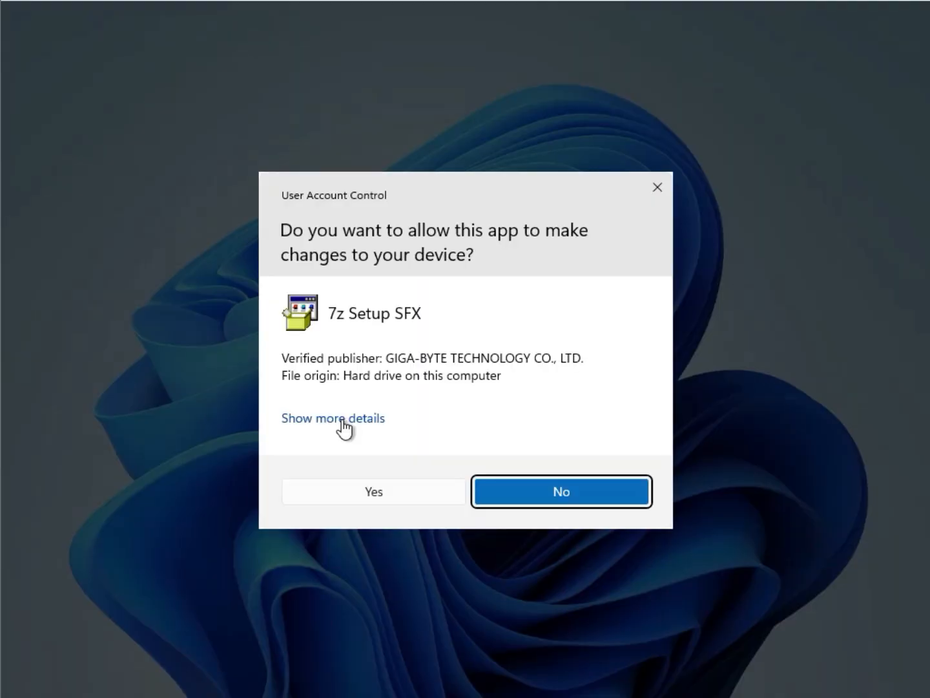
left_click(379, 485)
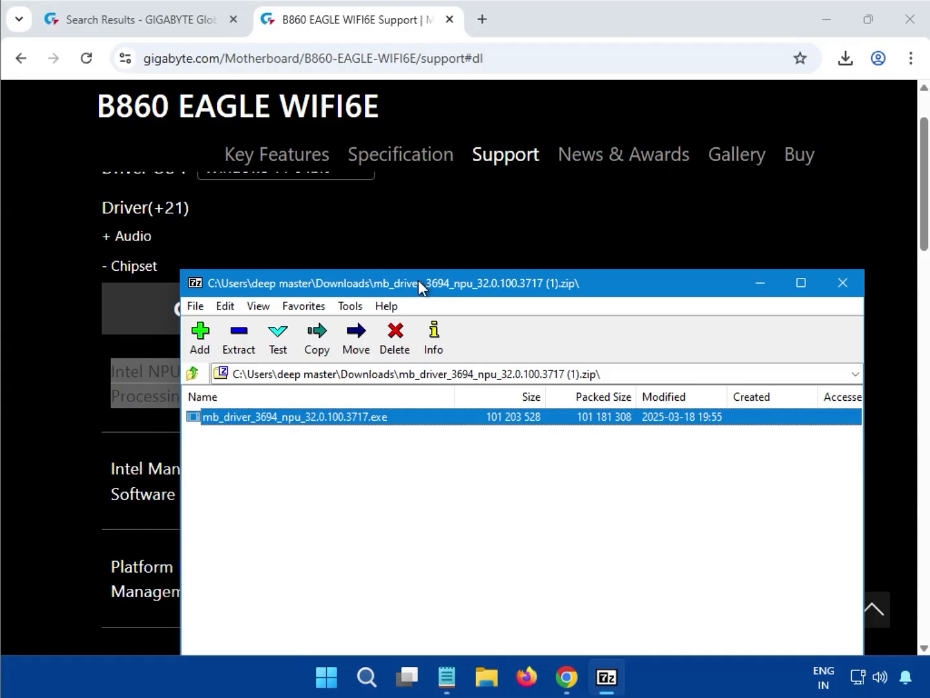
left_click(842, 285)
- Expand the LAN driver section and download the Realtek LAN Driver, version 11.24.0318.2025
left_click(848, 445)
scroll(847, 445, "down", 4)
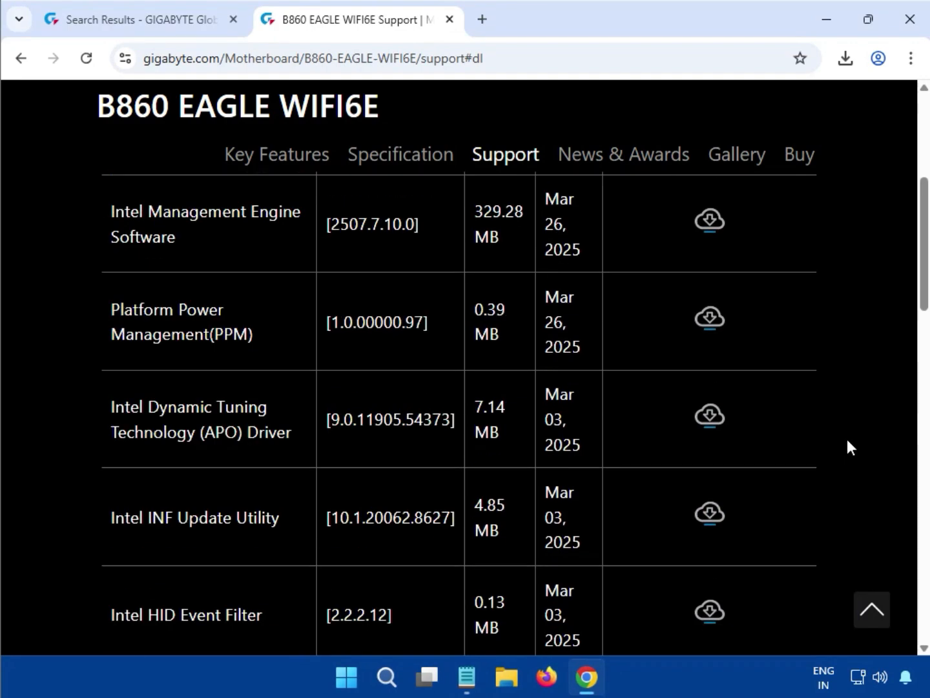
scroll(848, 446, "down", 10)
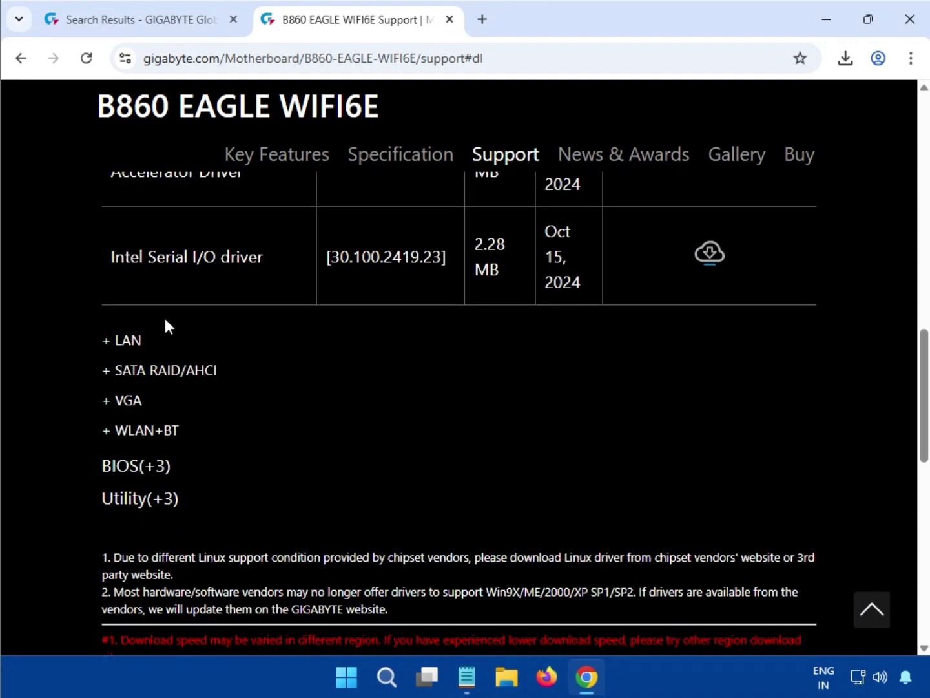
left_click(108, 335)
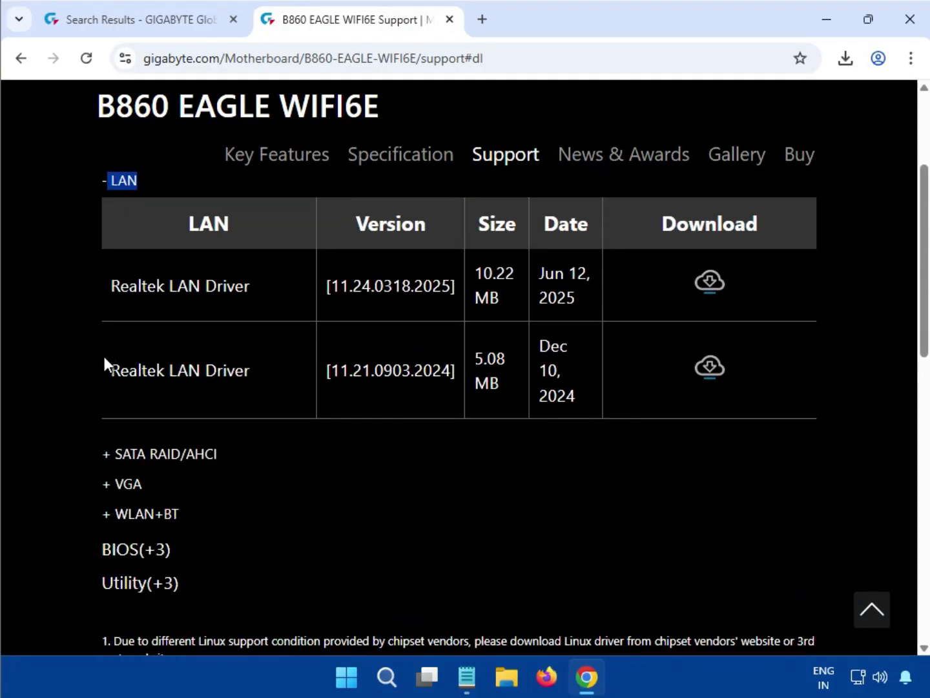
left_click_drag(111, 294, 259, 284)
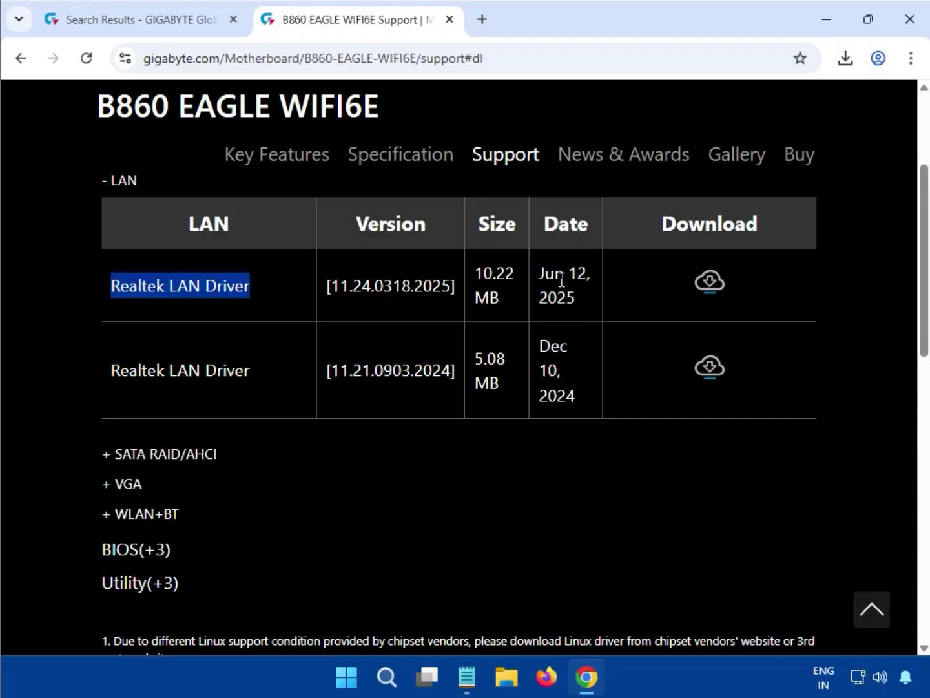
left_click(707, 290)
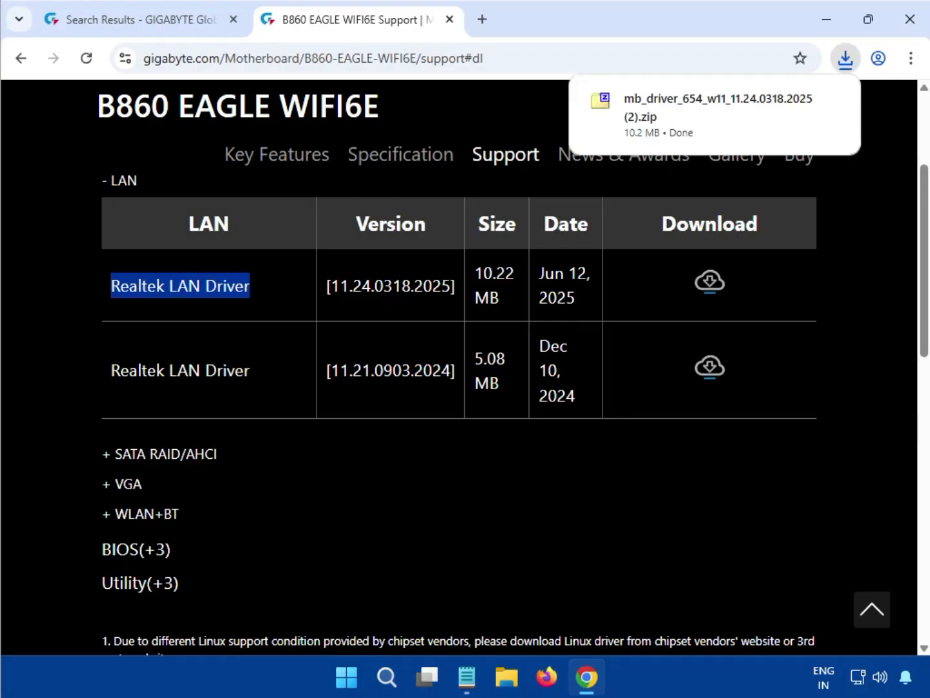
- Run mb_driver_654_w11_11.24.0318.2025.exe from the downloaded LAN driver archive, allow it to make changes, and close the archive
left_click(679, 114)
double_click(333, 420)
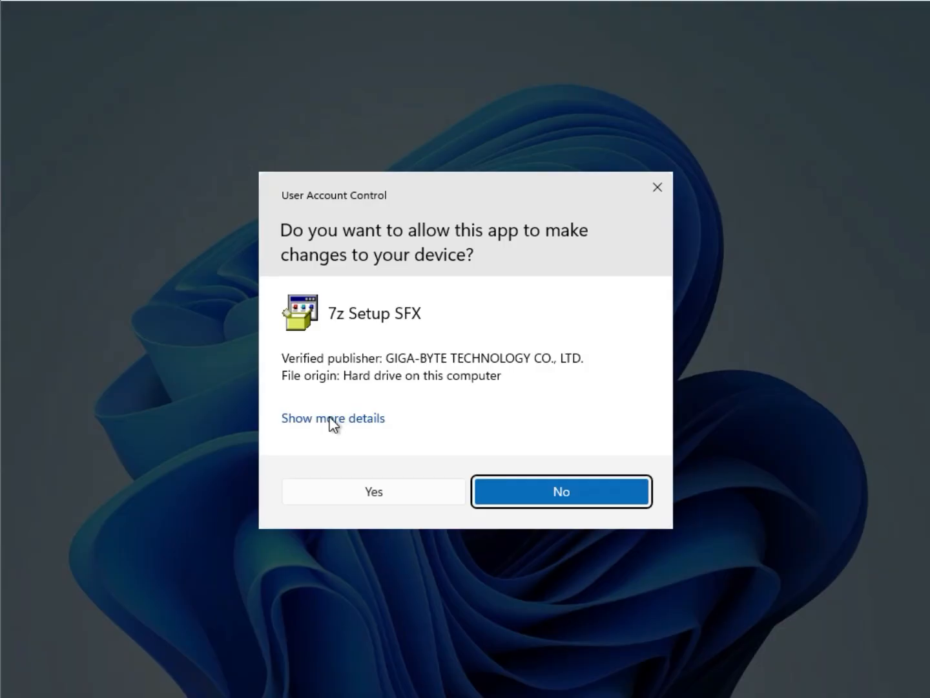
left_click(377, 495)
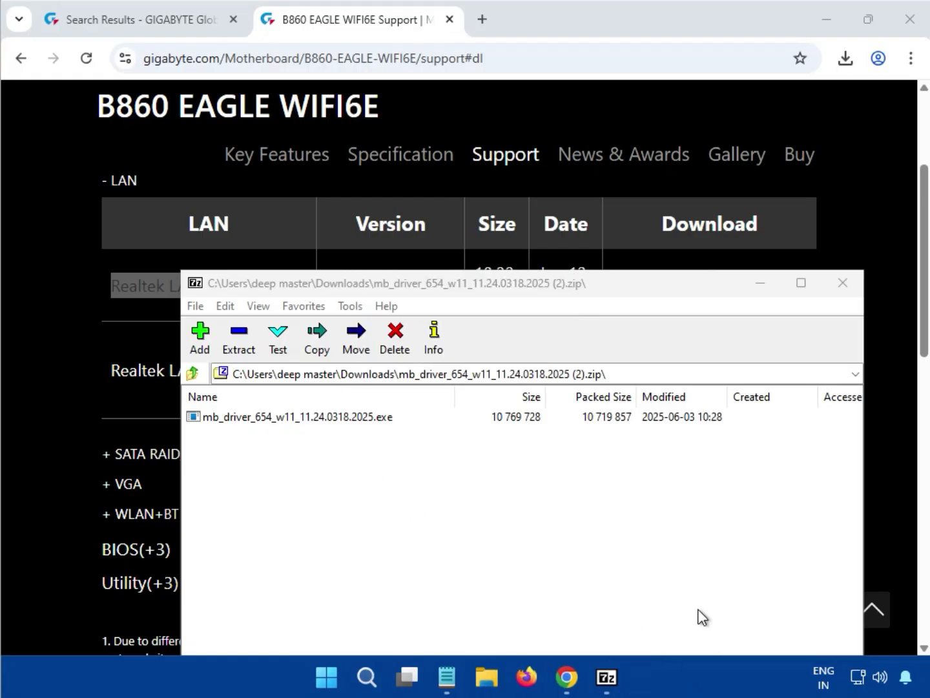
left_click(842, 284)
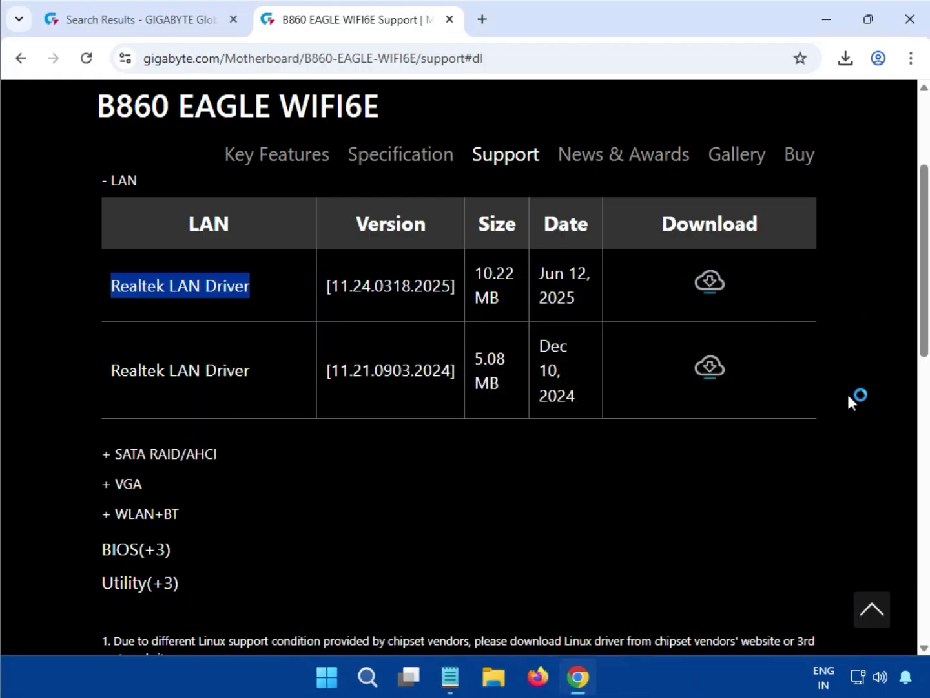
- Expand the VGA driver section and download the Intel VGA Driver, version 32.0.101.6629
left_click(850, 425)
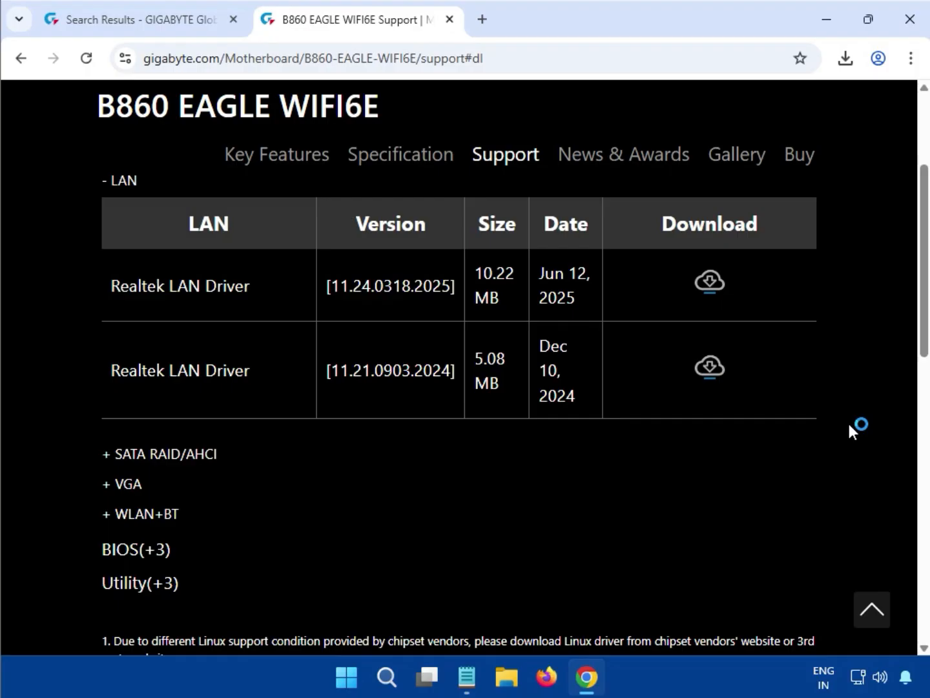
double_click(126, 484)
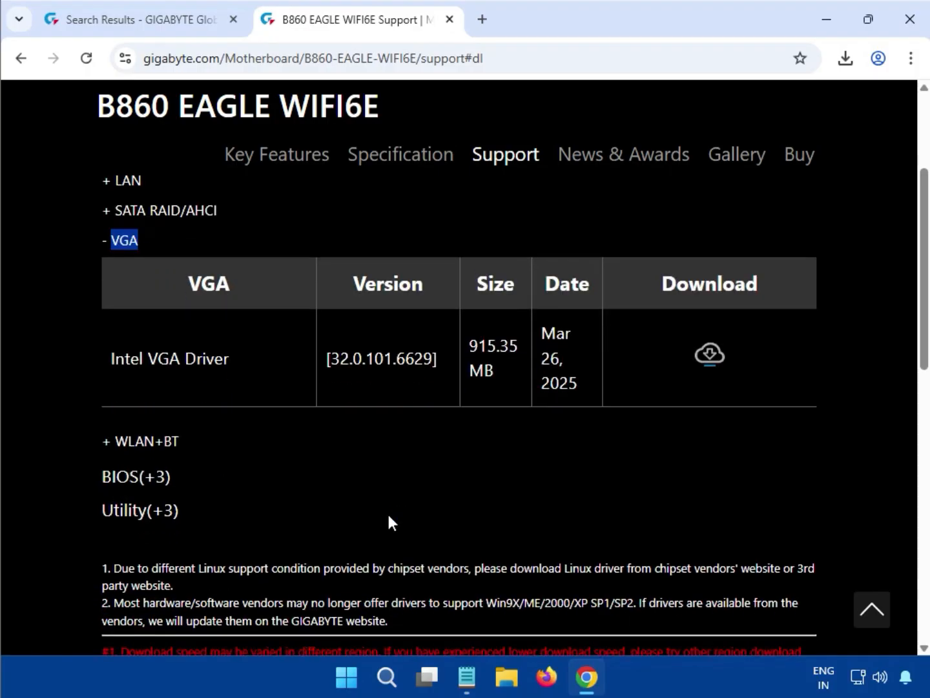
scroll(388, 514, "up", 1)
left_click_drag(108, 451, 247, 452)
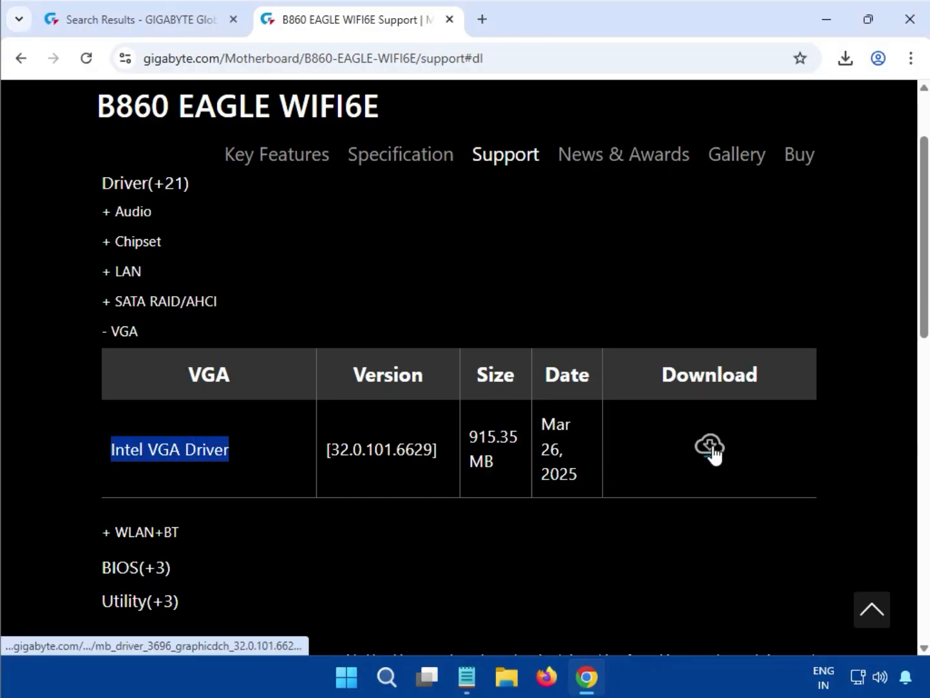
left_click(711, 446)
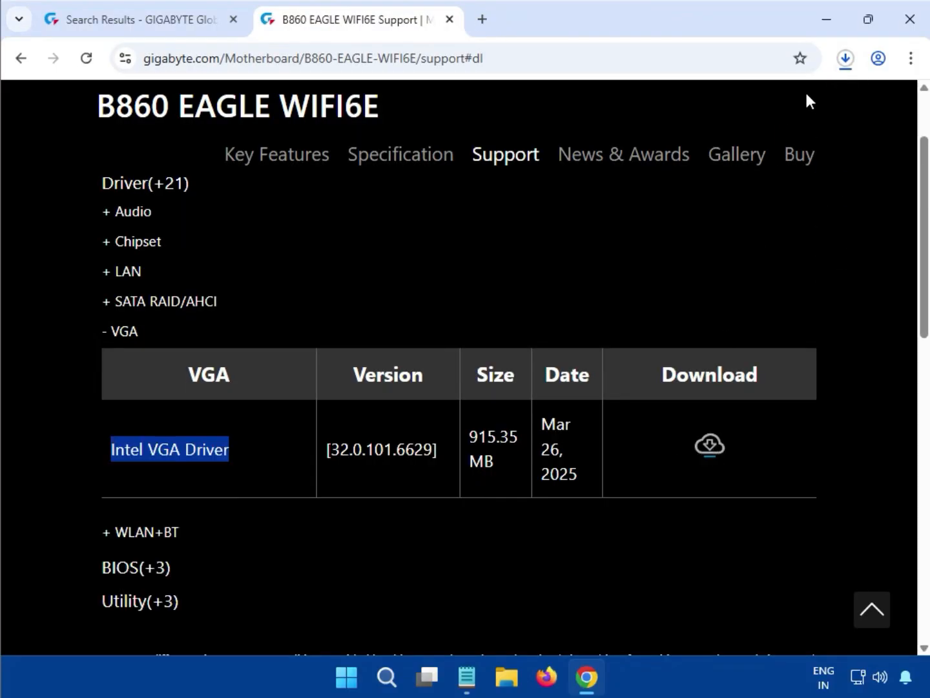
- Run mb_driver_3696_graphicdch_32.0.101.6629.exe from the previously downloaded graphics driver archive, allow it to make changes, and close the archive
left_click(846, 58)
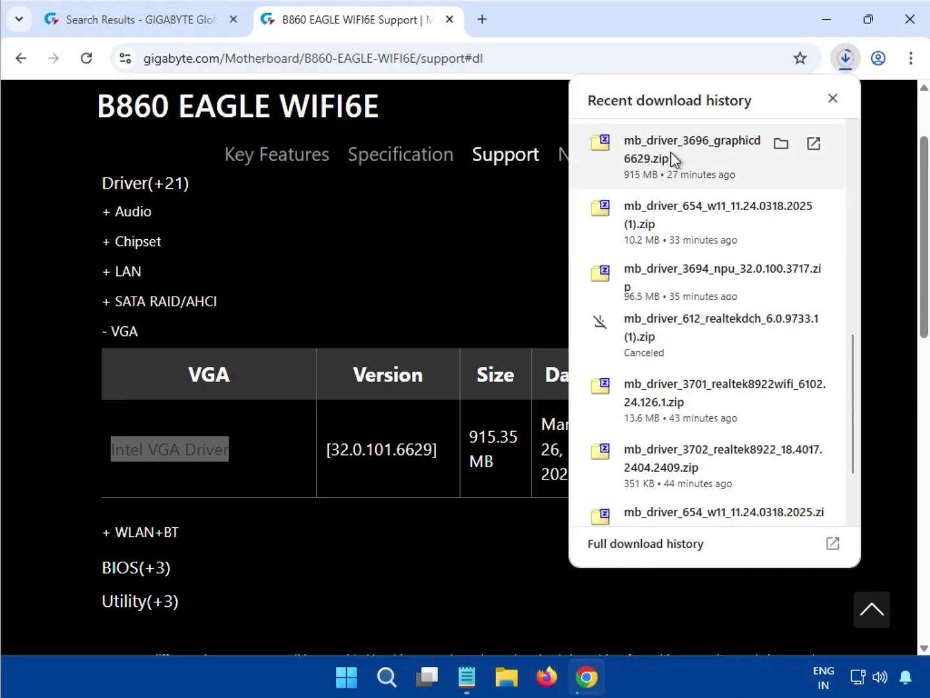
left_click(690, 155)
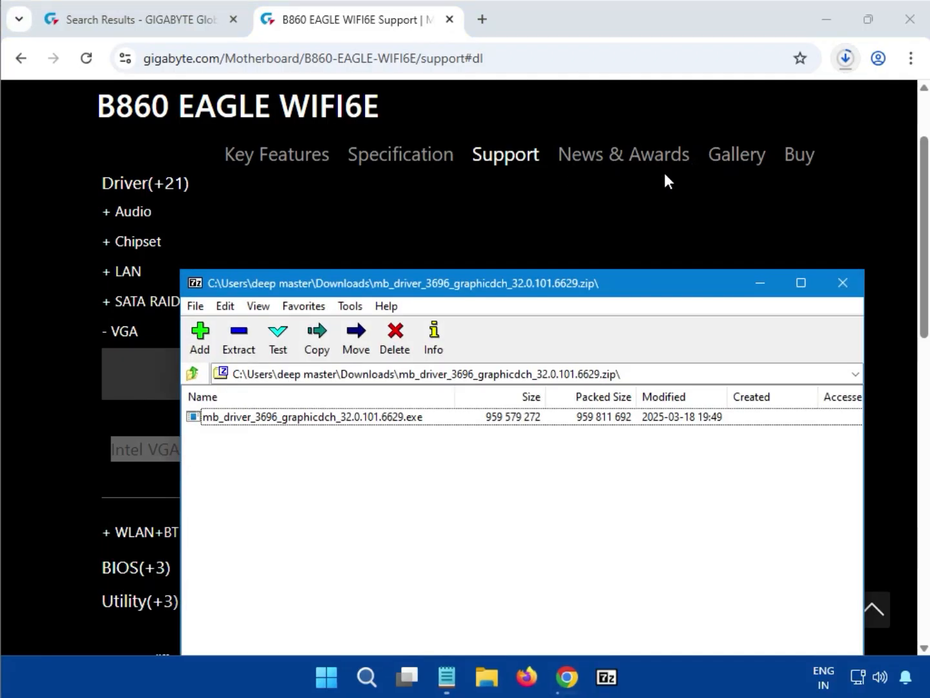
double_click(329, 417)
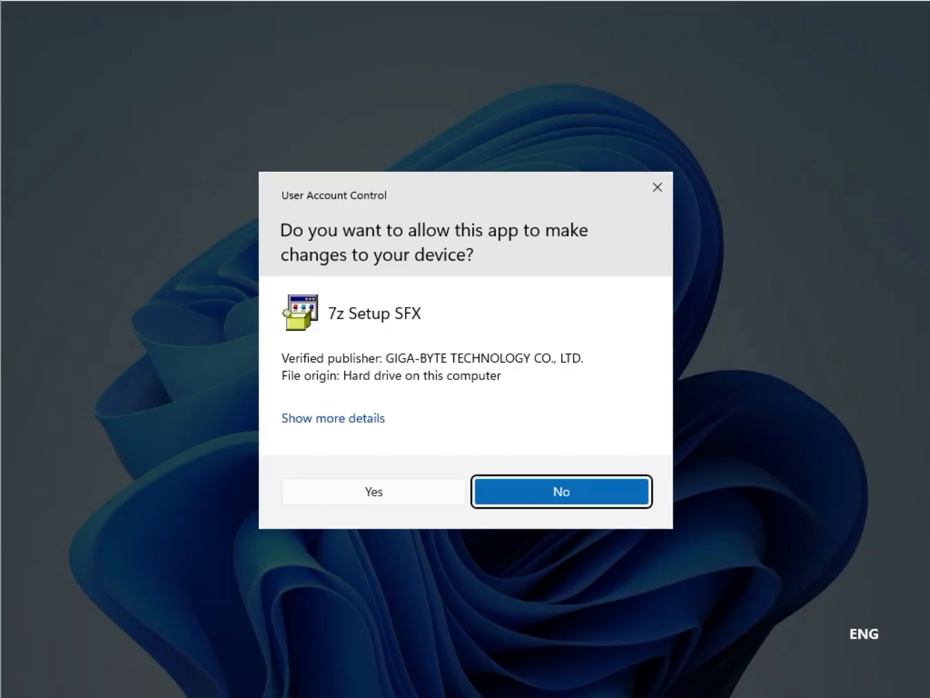
left_click(360, 490)
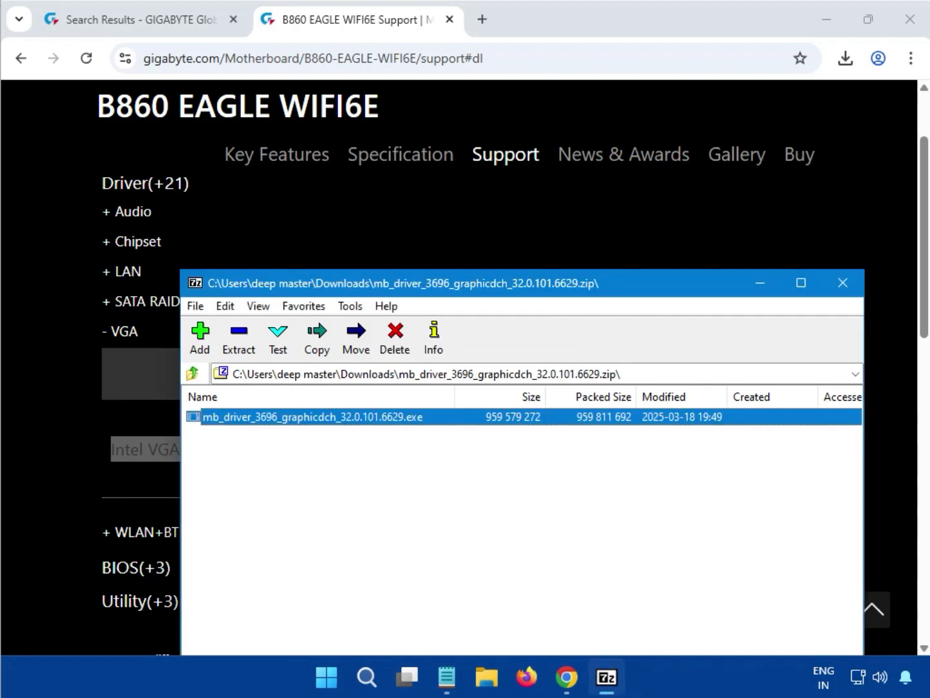
left_click(844, 284)
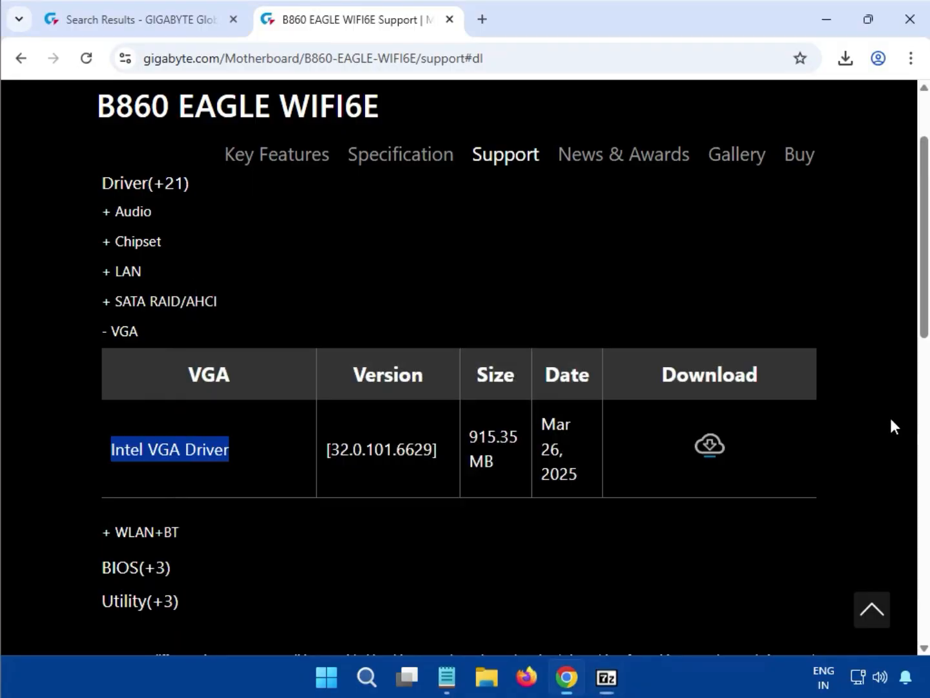
- Expand the WLAN+BT driver section and download the Intel Bluetooth Driver, version 23.140.0.5
left_click(891, 423)
scroll(217, 551, "down", 1)
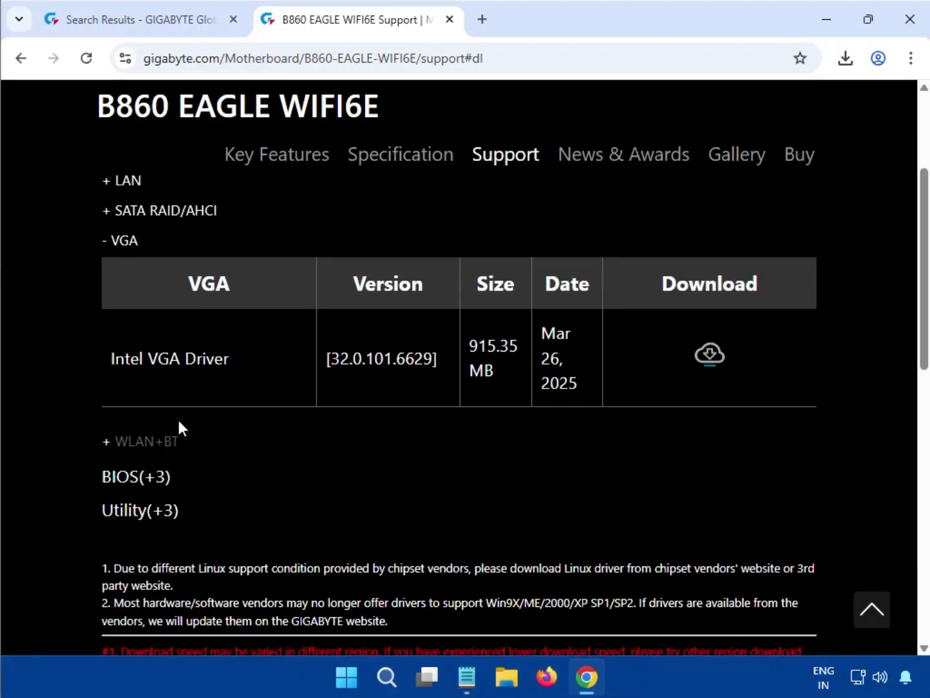
double_click(175, 441)
left_click(166, 446)
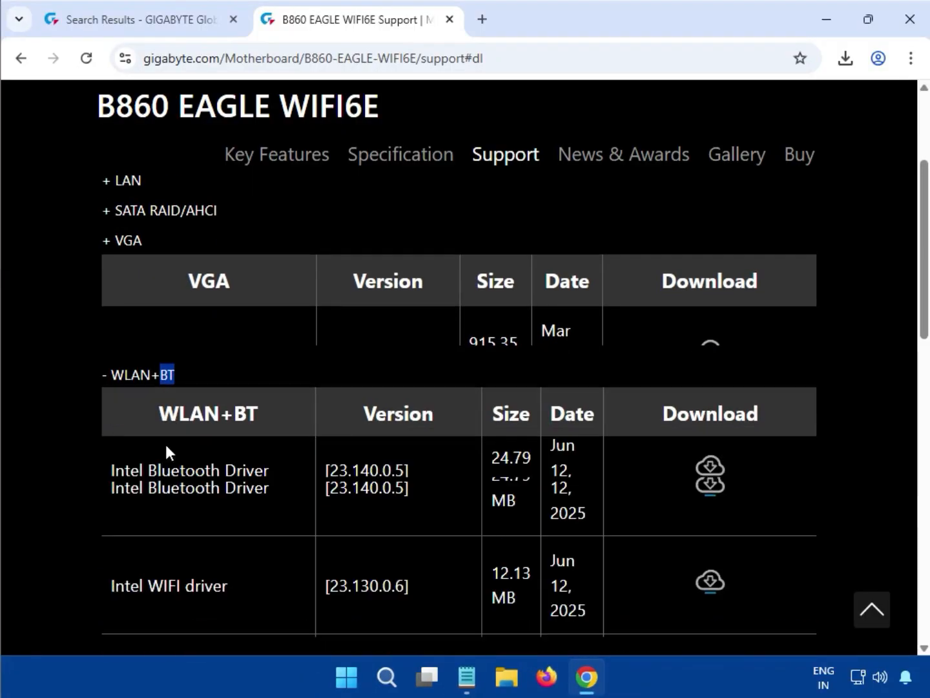
left_click_drag(113, 390, 271, 385)
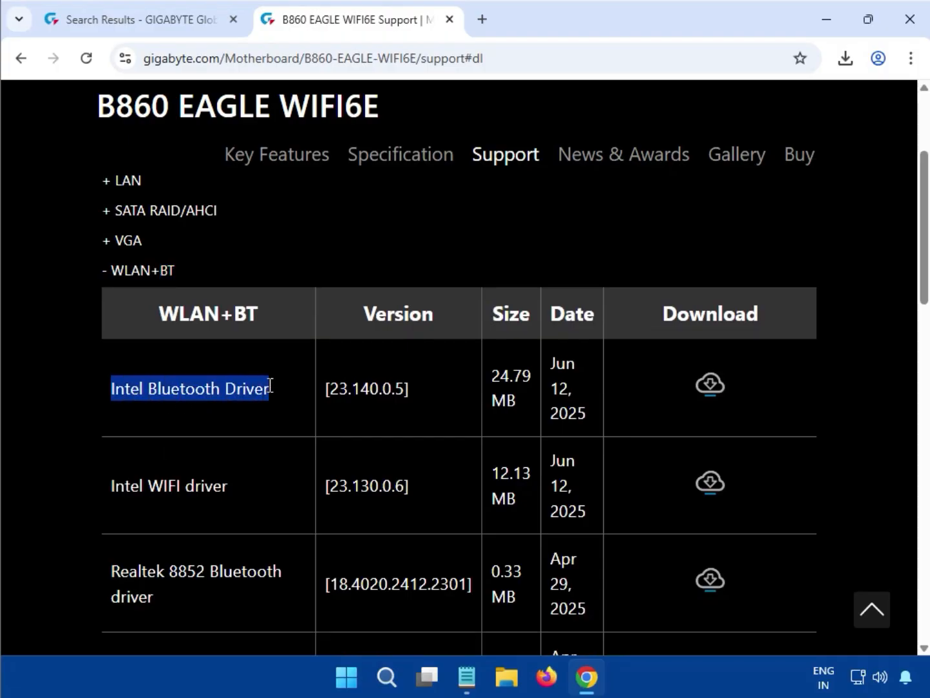
left_click(710, 391)
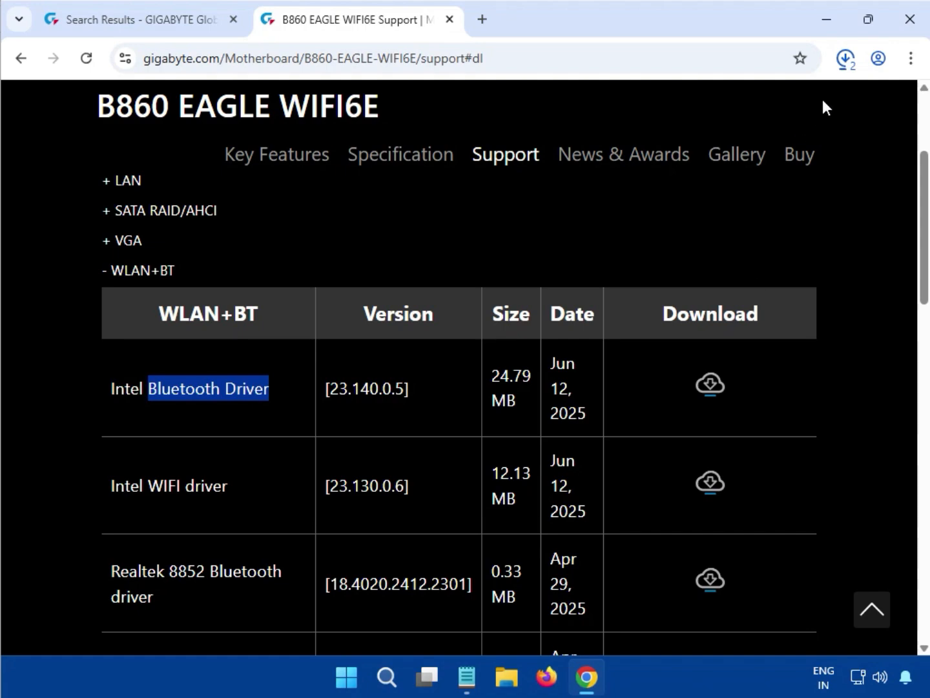
- Run mb_driver_607_win10_23.140.0.5.exe from the downloaded Bluetooth driver archive, allow it to make changes, and close the archive
left_click(841, 65)
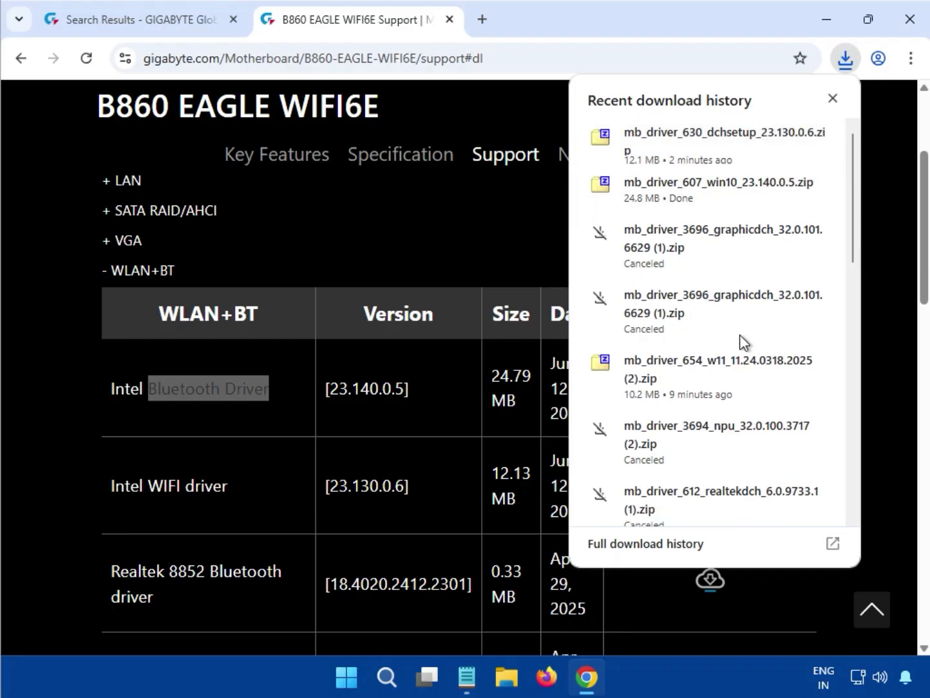
left_click(676, 190)
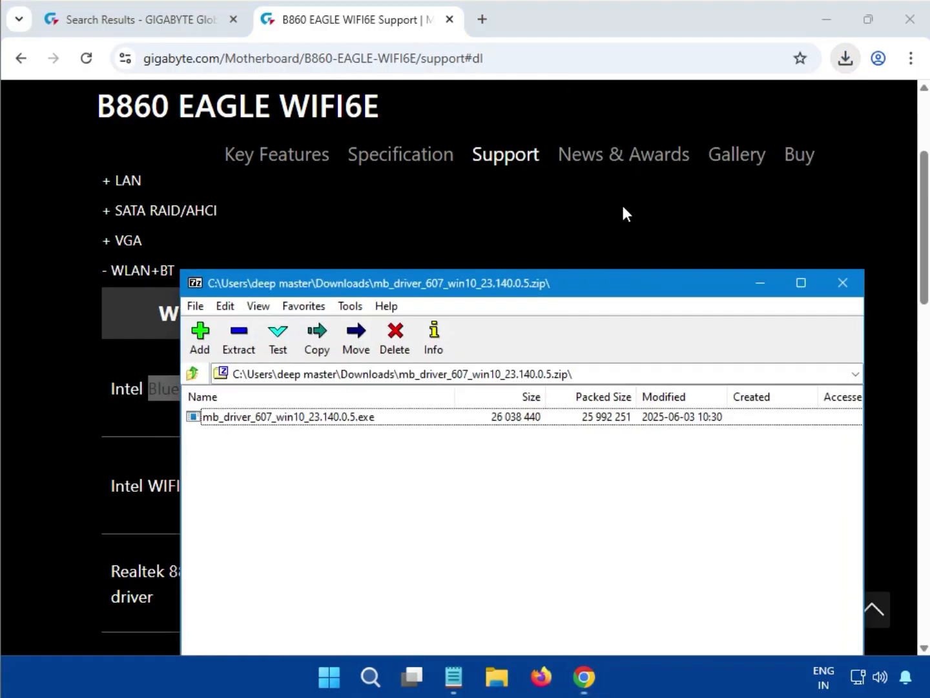
double_click(311, 418)
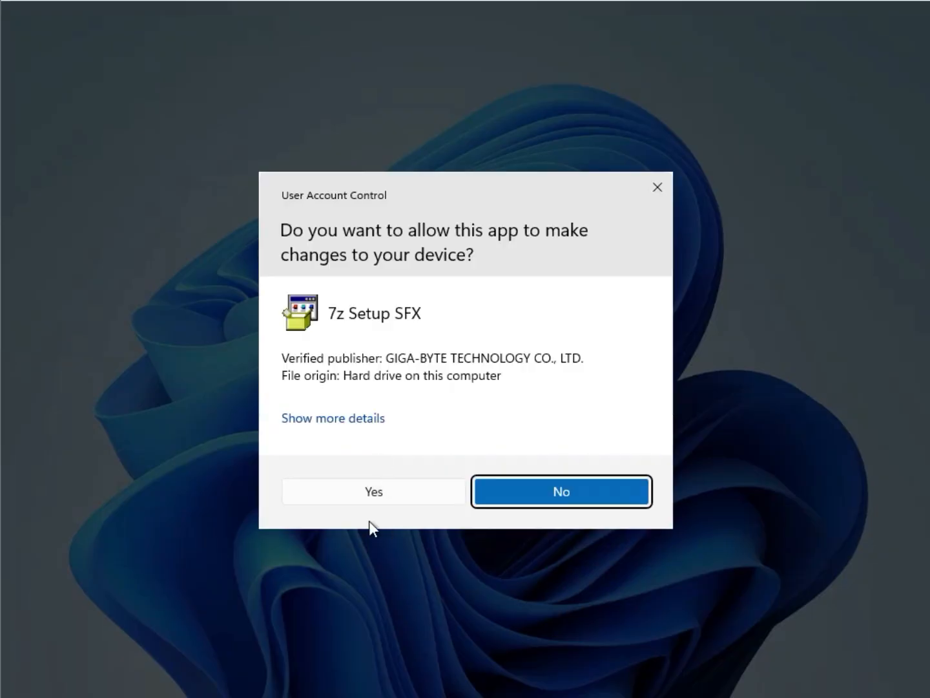
left_click(356, 483)
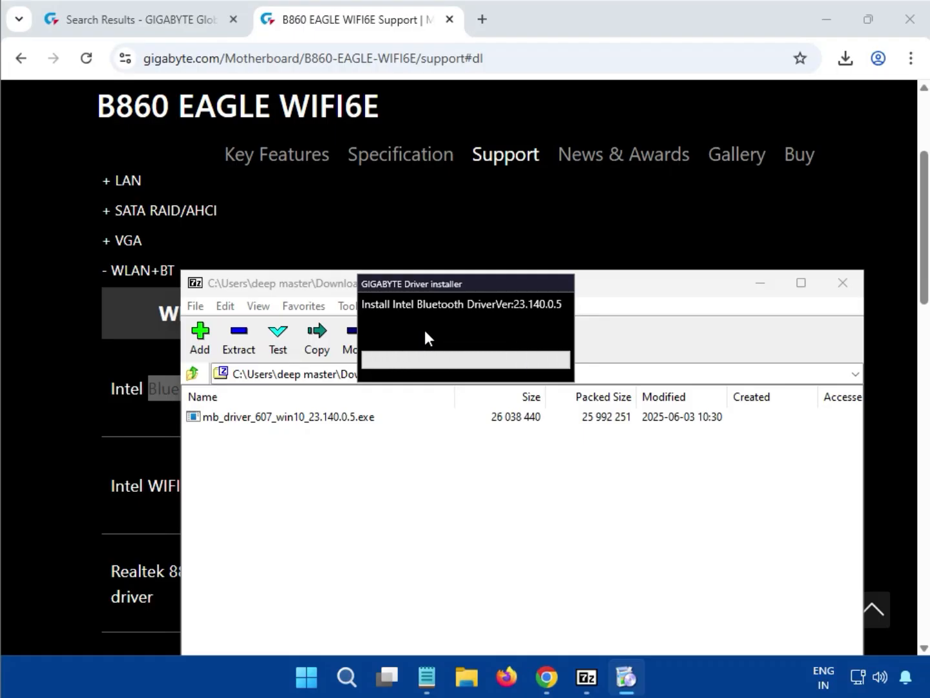
left_click(841, 282)
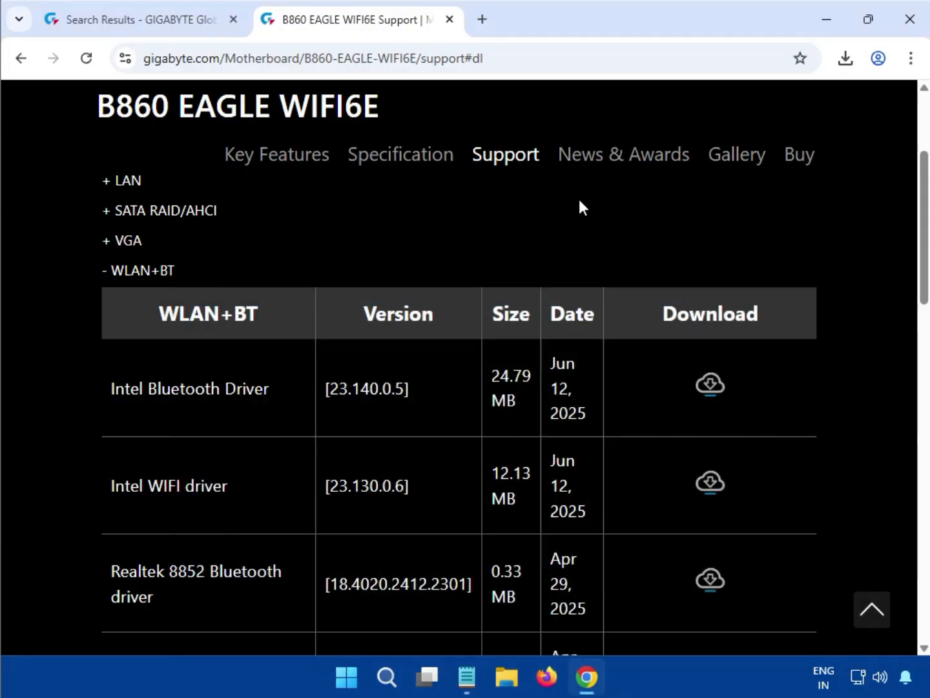
- Download the Intel WIFI driver, version 23.130.0.6, from the WLAN+BT section
left_click_drag(112, 270, 149, 271)
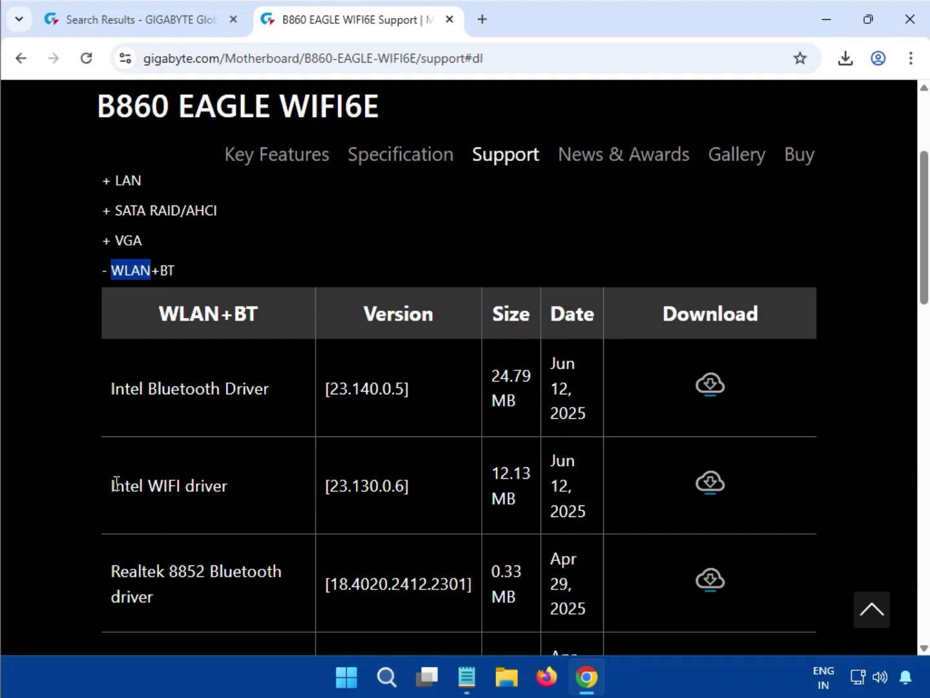
left_click_drag(115, 484, 239, 494)
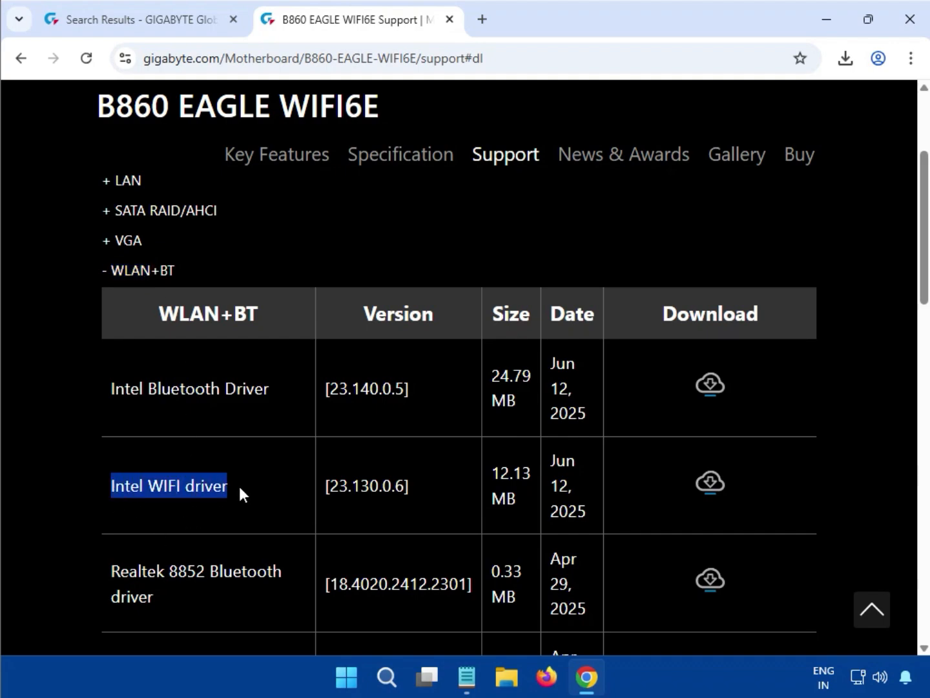
left_click(710, 483)
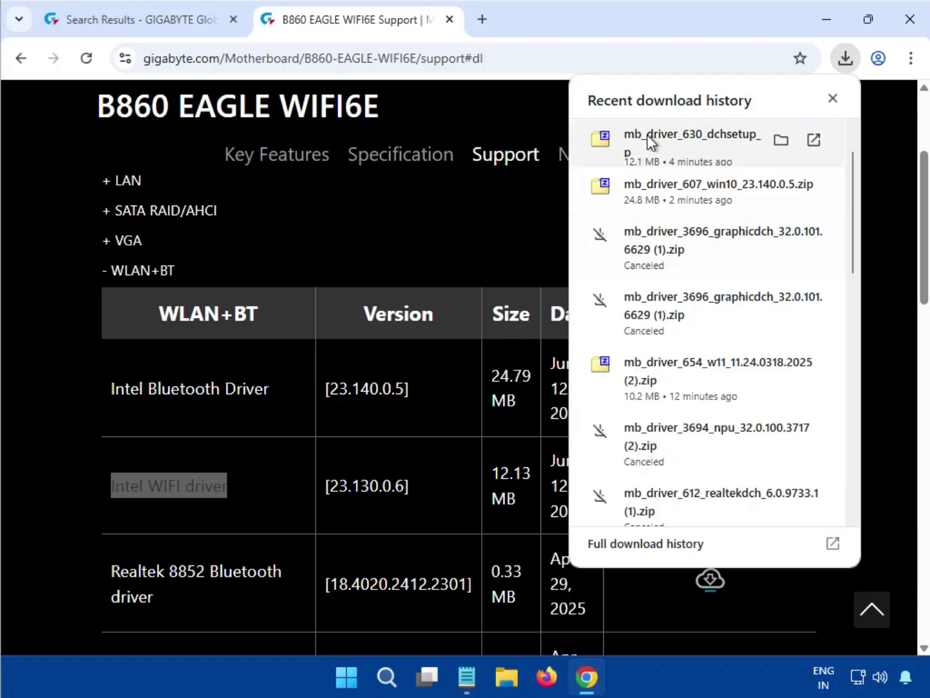
- Run mb_driver_630_dchsetup_23.130.0.6.exe from the WIFI driver archive, allow it to make changes, check the installer's progress, and close the archive
left_click(670, 148)
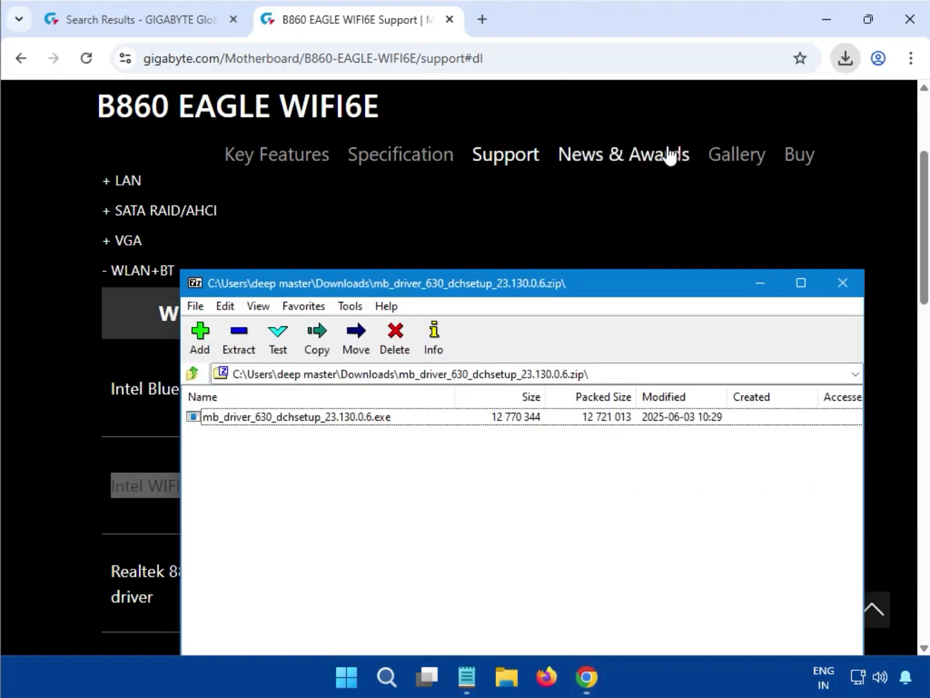
double_click(321, 416)
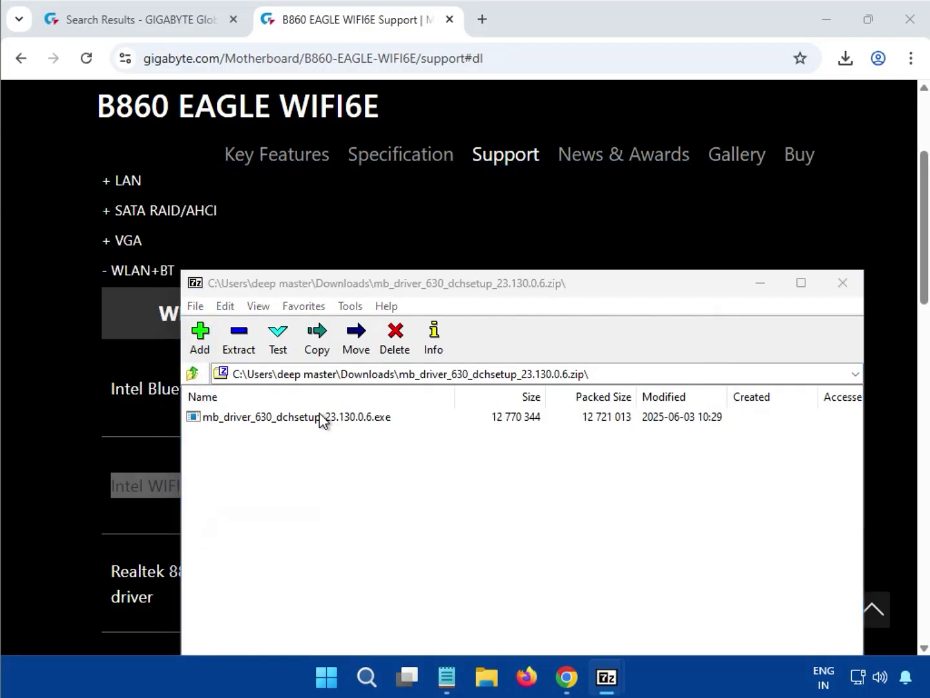
left_click(383, 423)
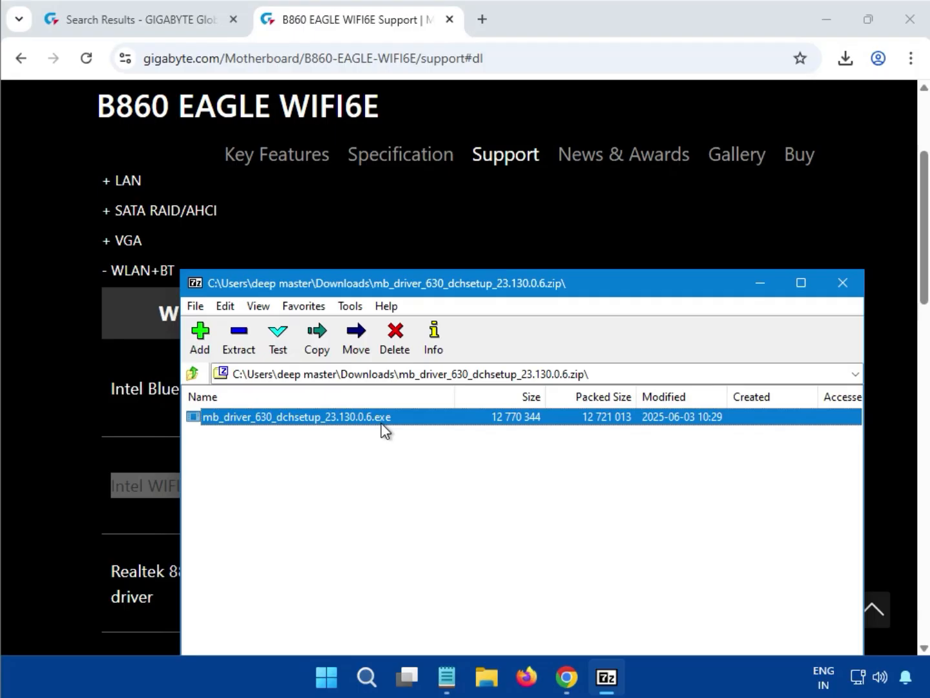
double_click(381, 424)
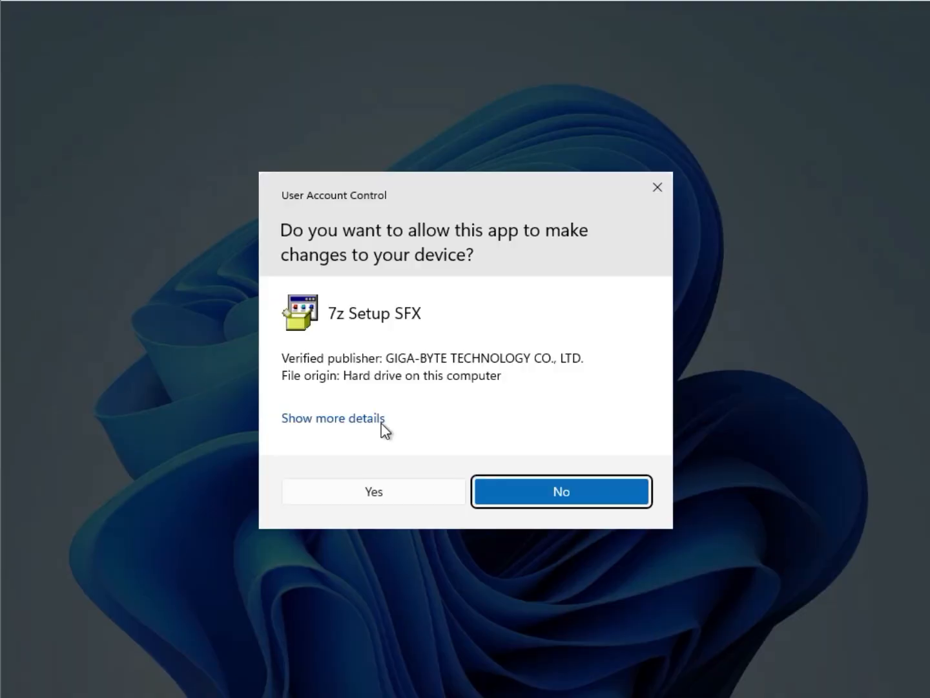
left_click(359, 492)
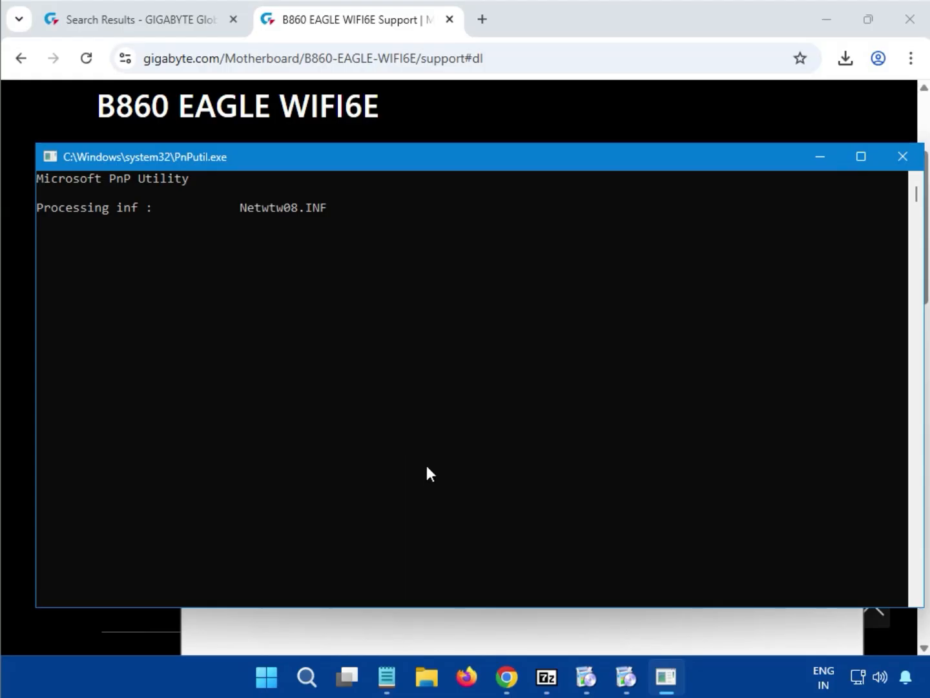
left_click(625, 678)
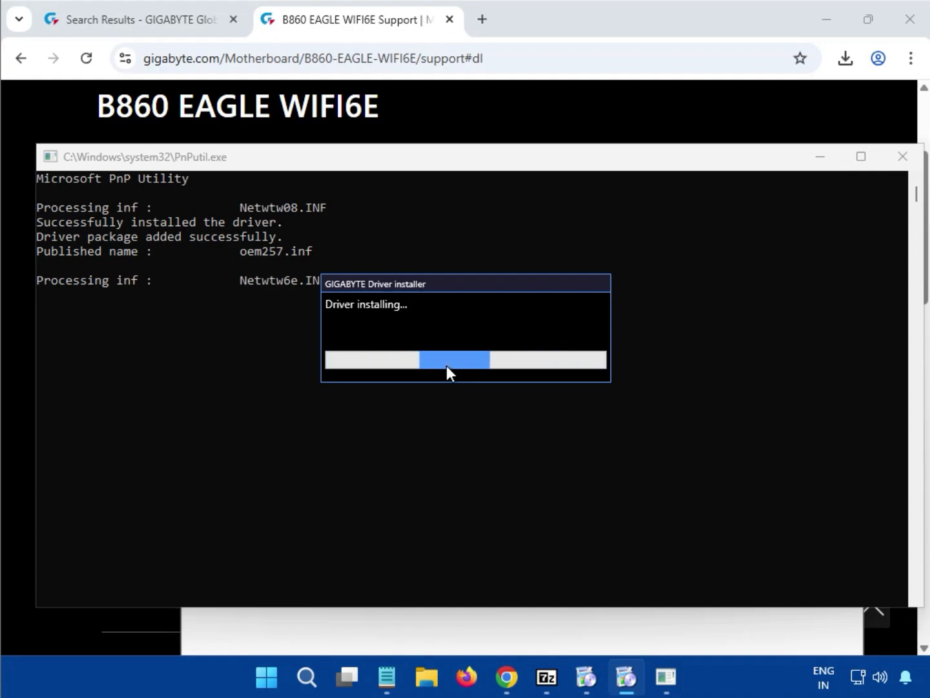
left_click(585, 678)
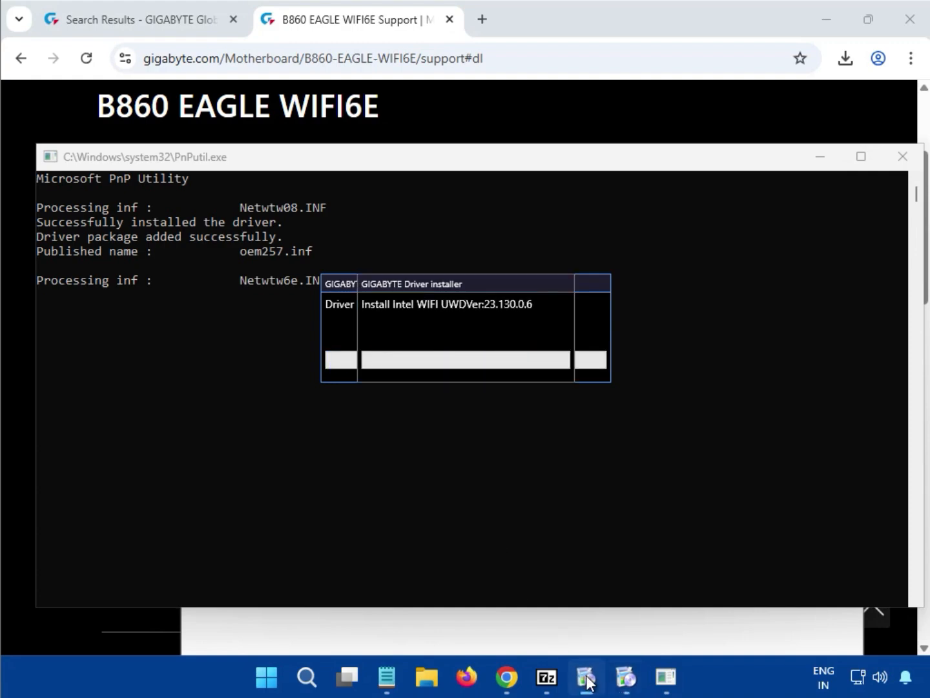
left_click_drag(440, 288, 463, 403)
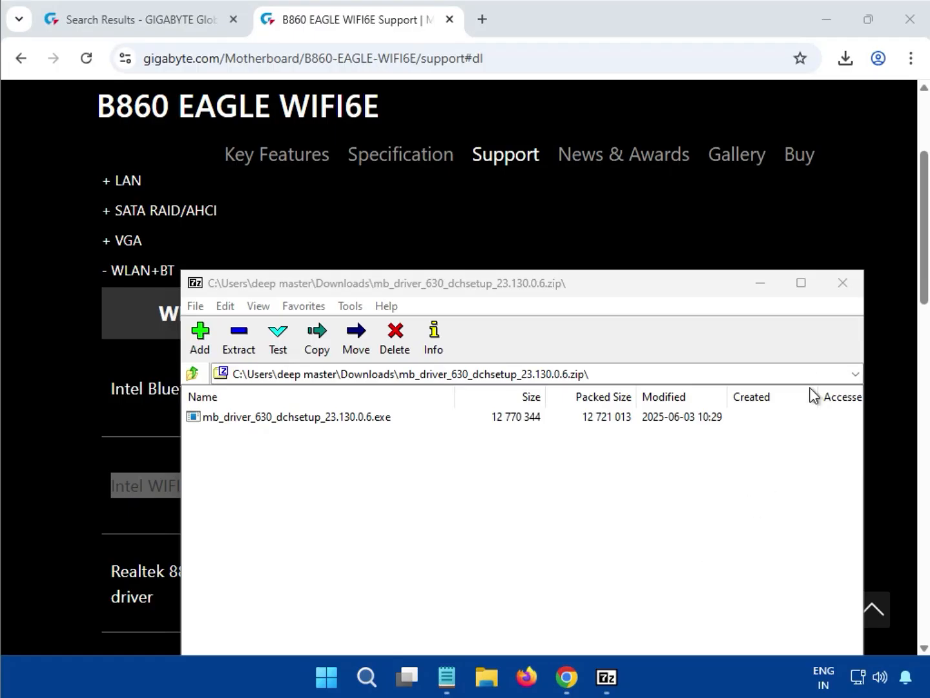
left_click(840, 289)
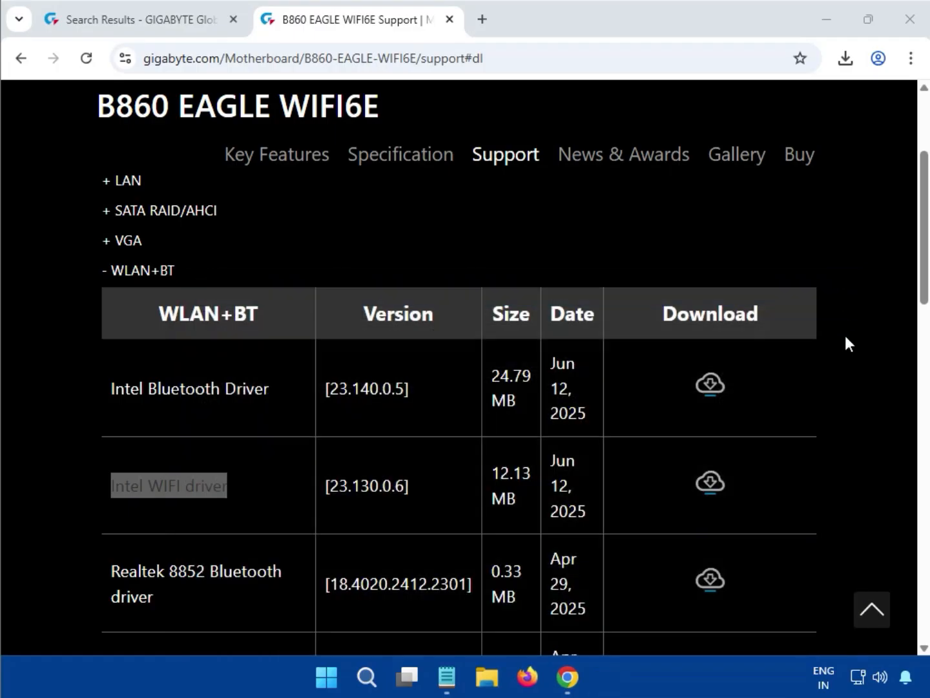
scroll(872, 445, "down", 4)
scroll(874, 460, "down", 3)
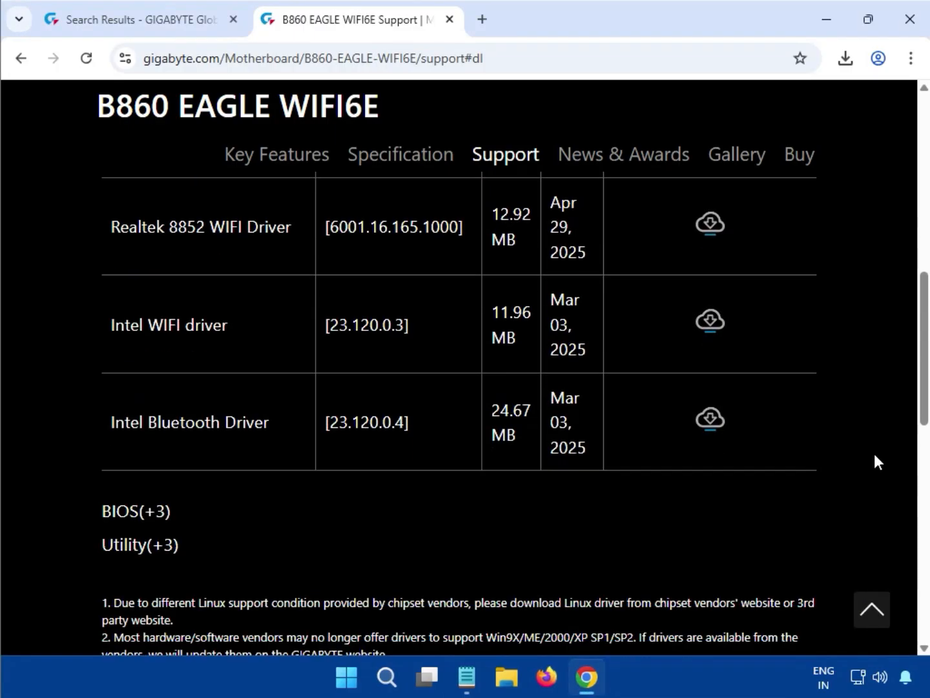